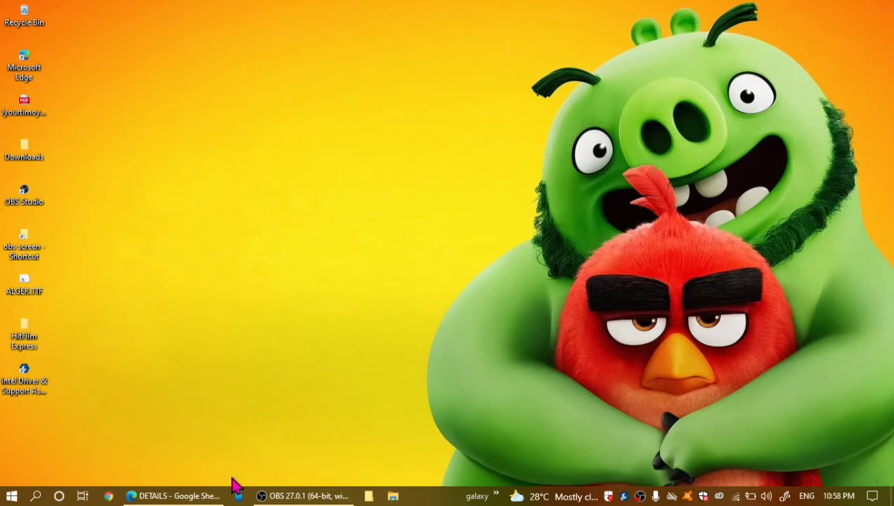
Switch to the DETAILS spreadsheet in the browser and select the first COUNT column's values, C2:C19.
click(158, 497)
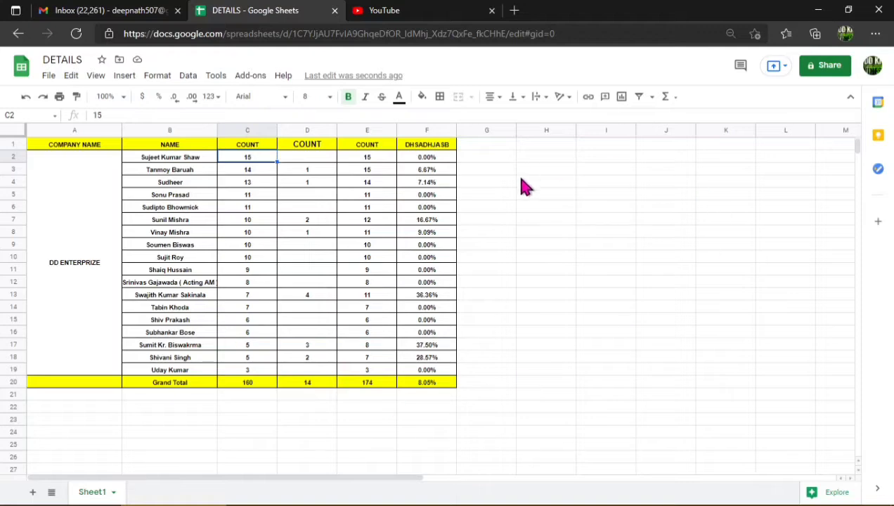
click(596, 197)
click(562, 197)
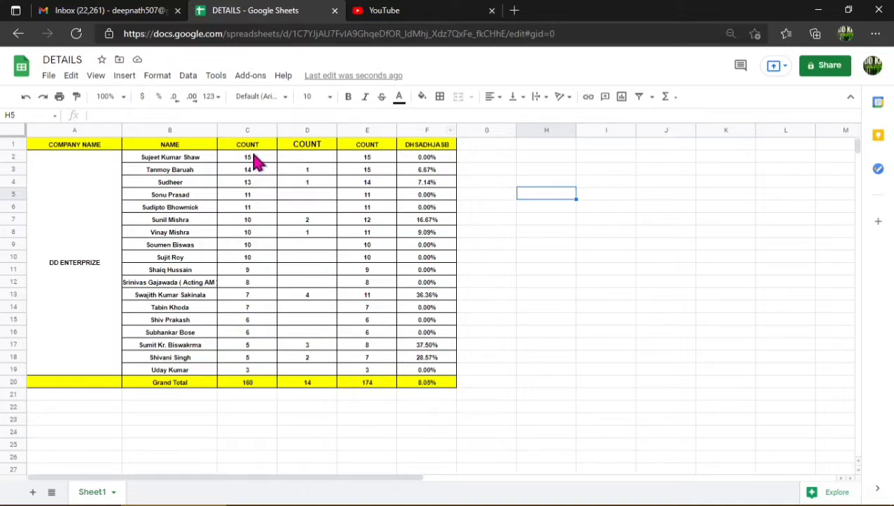
drag(256, 161, 242, 366)
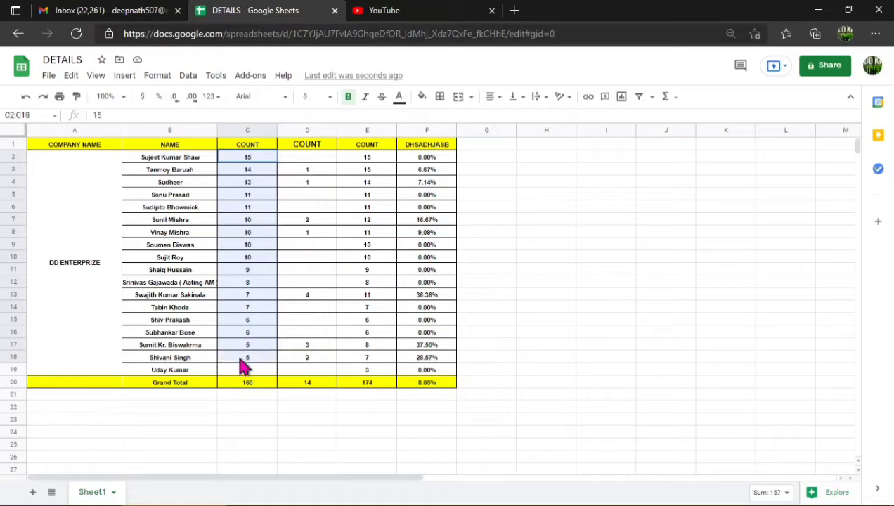
click(588, 193)
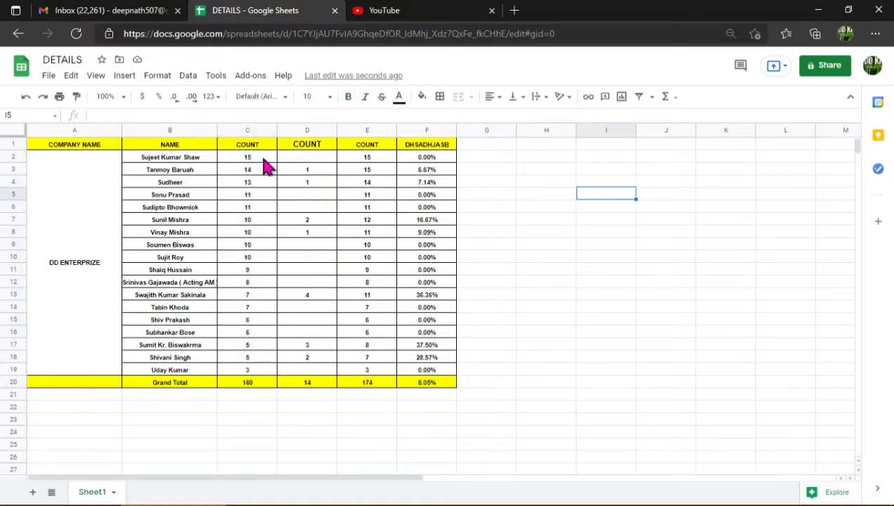
drag(257, 158, 274, 375)
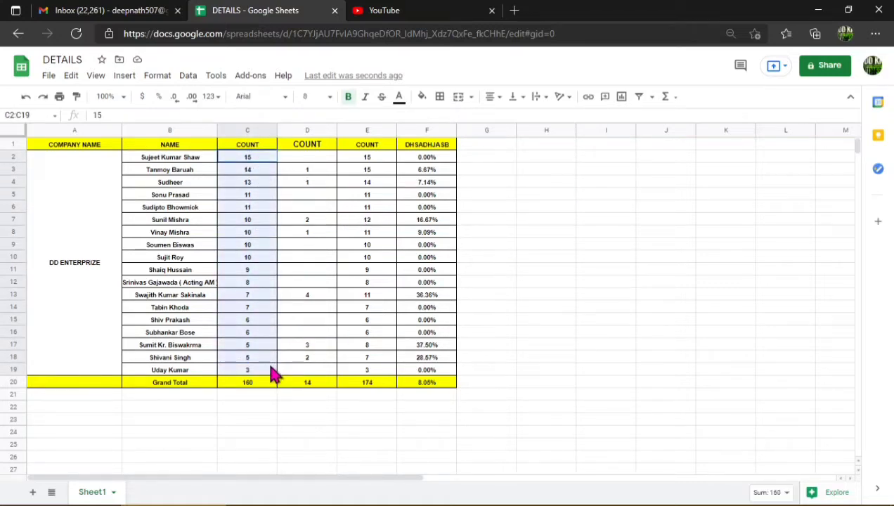
drag(248, 158, 251, 374)
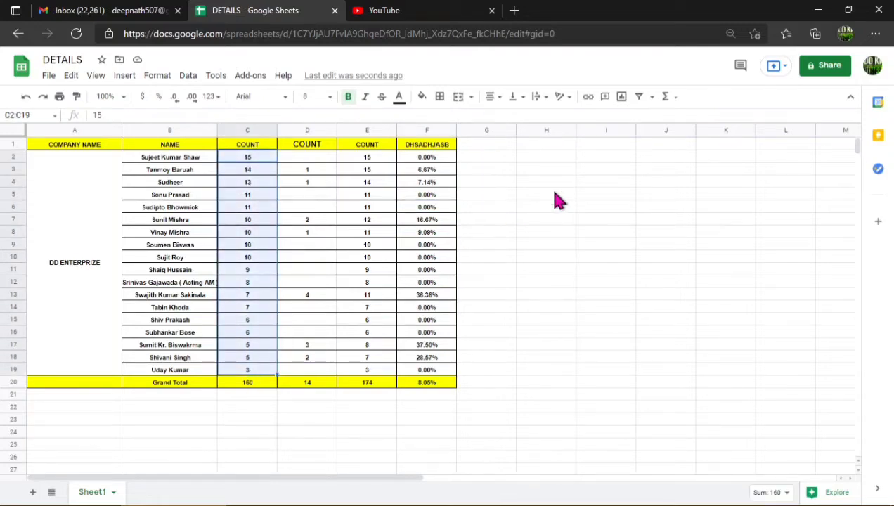
Create a conditional formatting rule and set its range to the COUNT values in C2:C19.
click(249, 257)
click(257, 163)
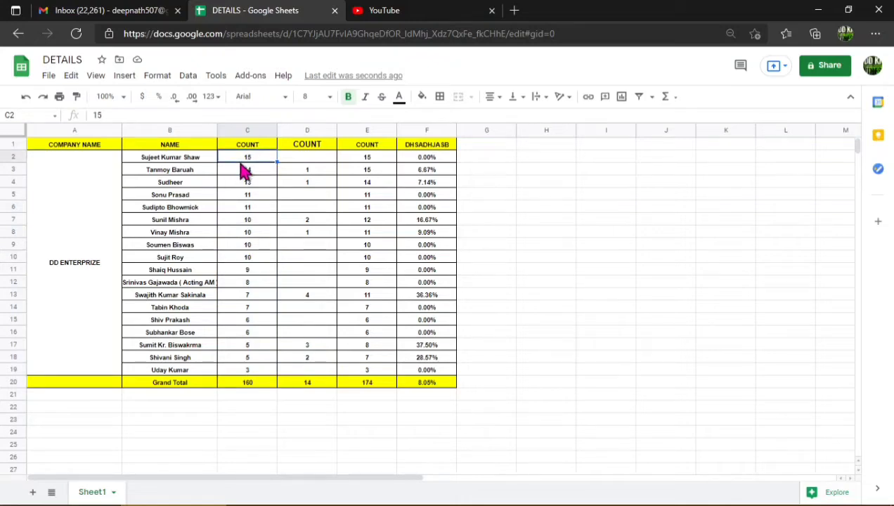
click(422, 99)
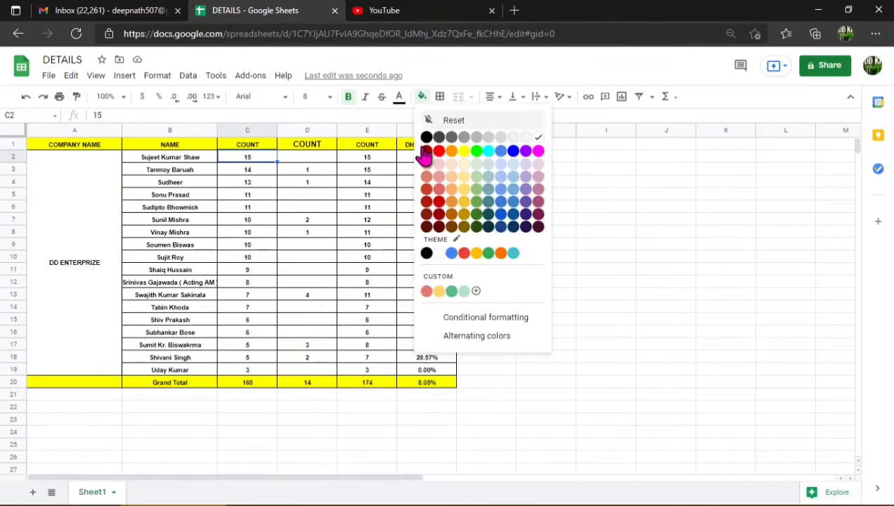
click(480, 318)
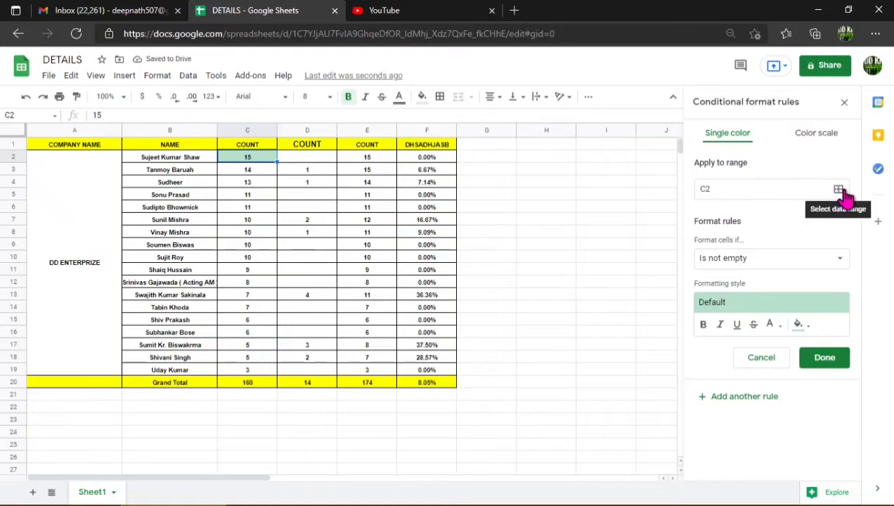
click(839, 189)
drag(416, 199, 604, 200)
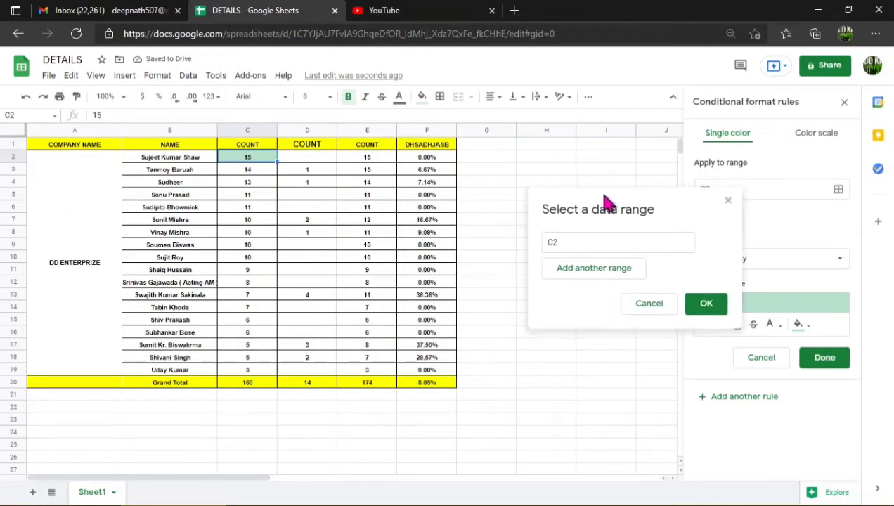
drag(271, 158, 262, 373)
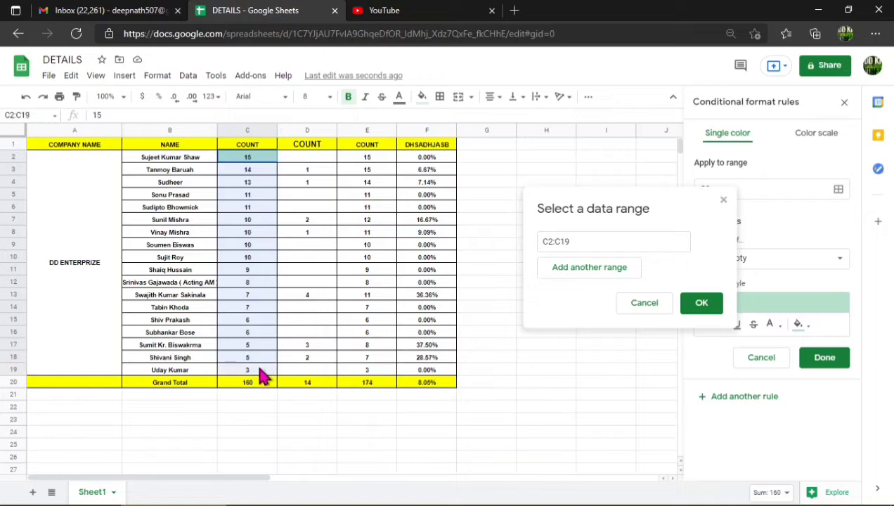
click(705, 308)
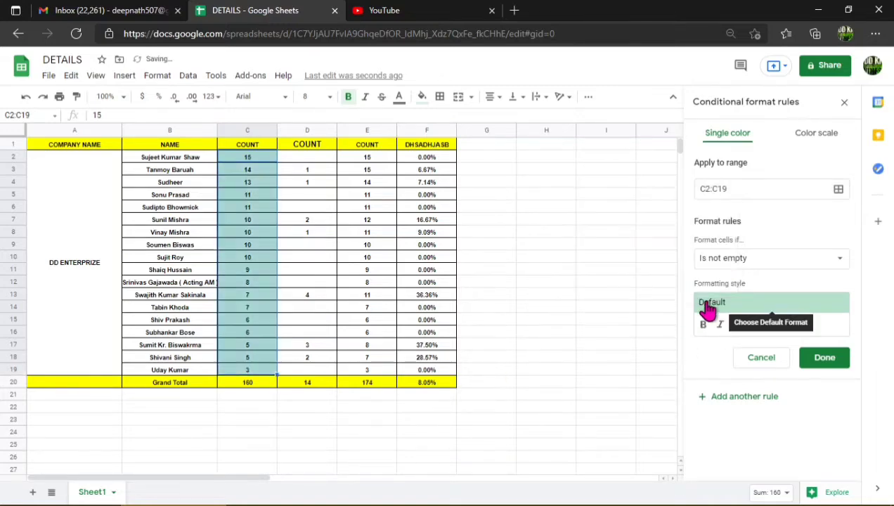
Make the C2:C19 rule a color scale with the green to yellow to red preset.
click(806, 137)
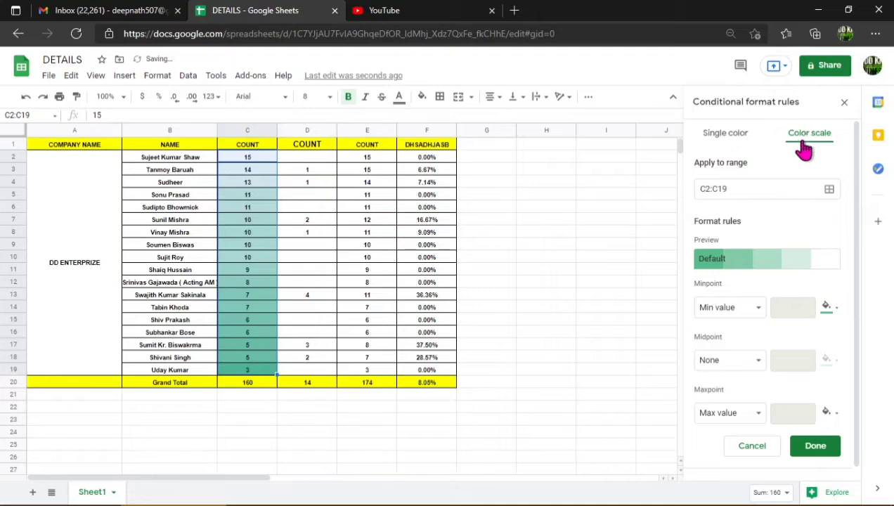
click(769, 259)
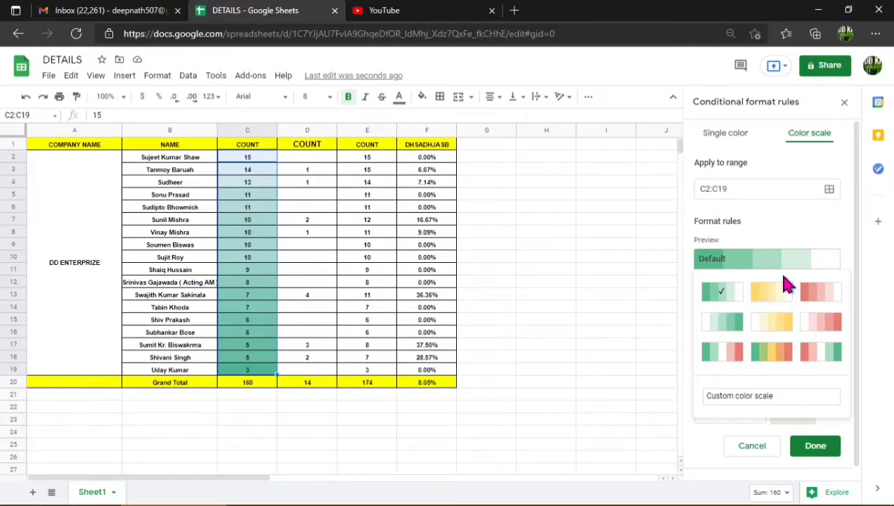
click(772, 353)
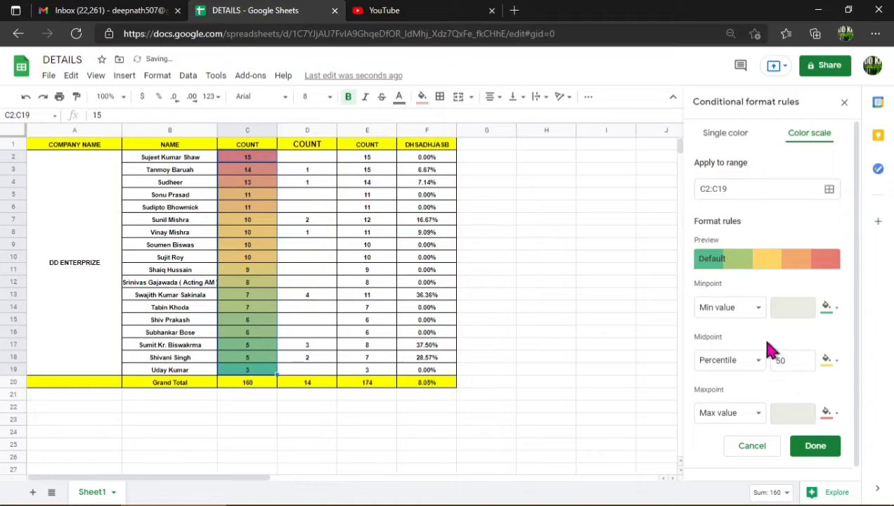
Set the color scale's minimum point to the custom red and its maximum point to the custom green.
click(826, 311)
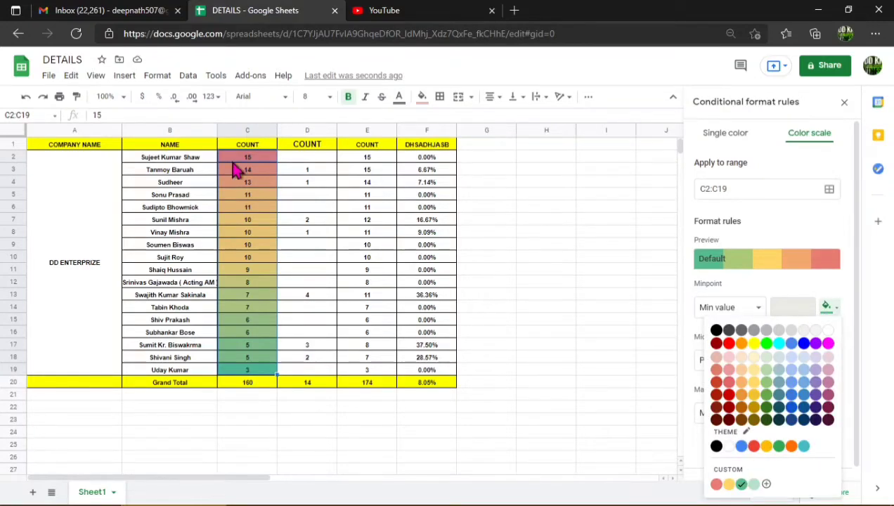
click(715, 484)
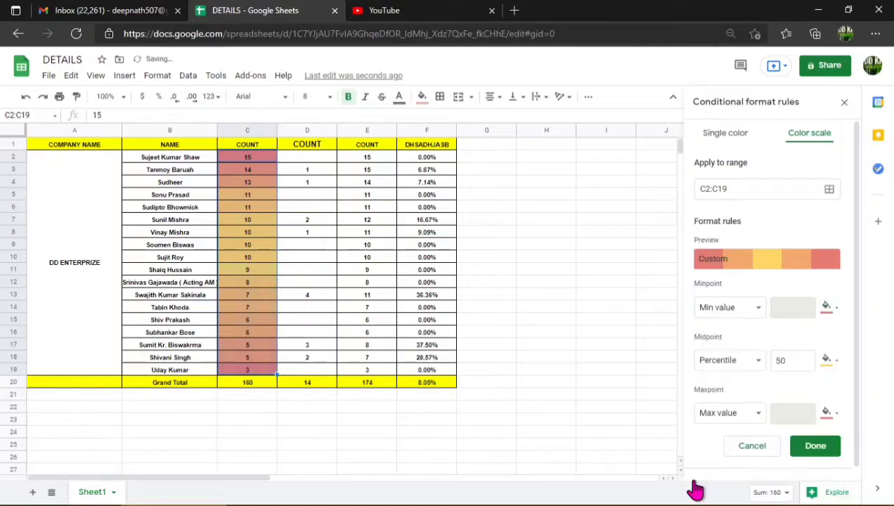
click(828, 308)
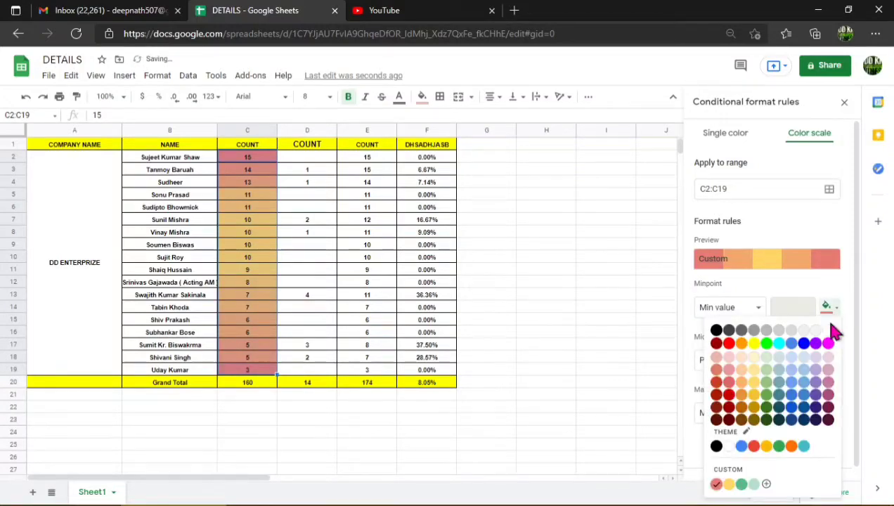
click(716, 484)
click(829, 414)
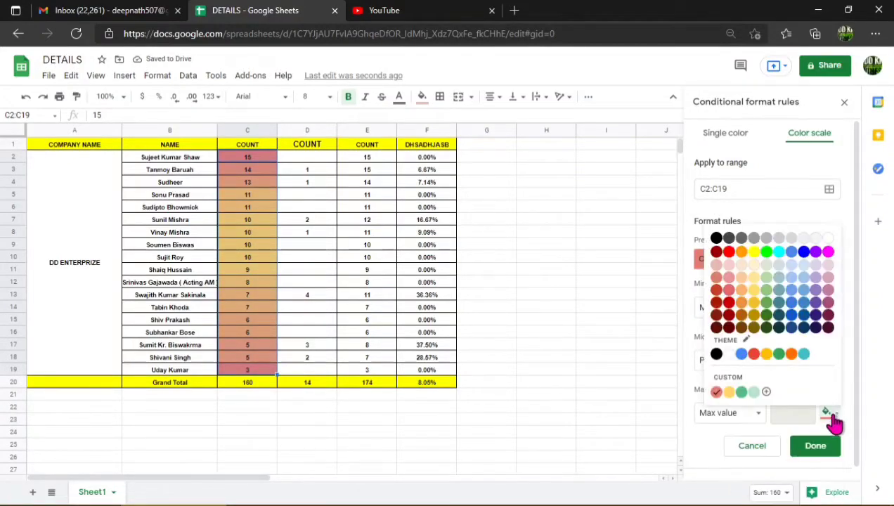
click(741, 392)
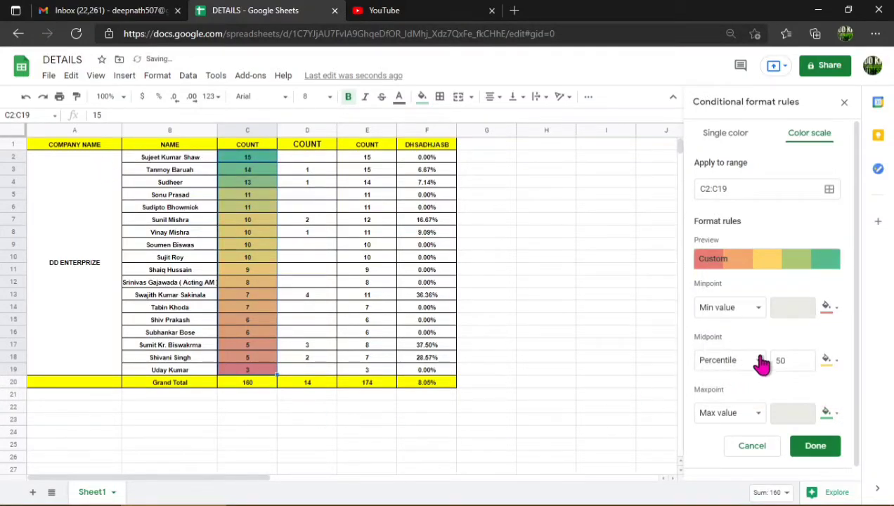
Set the color scale's midpoint percentile to 20 and close the conditional format rules.
click(795, 356)
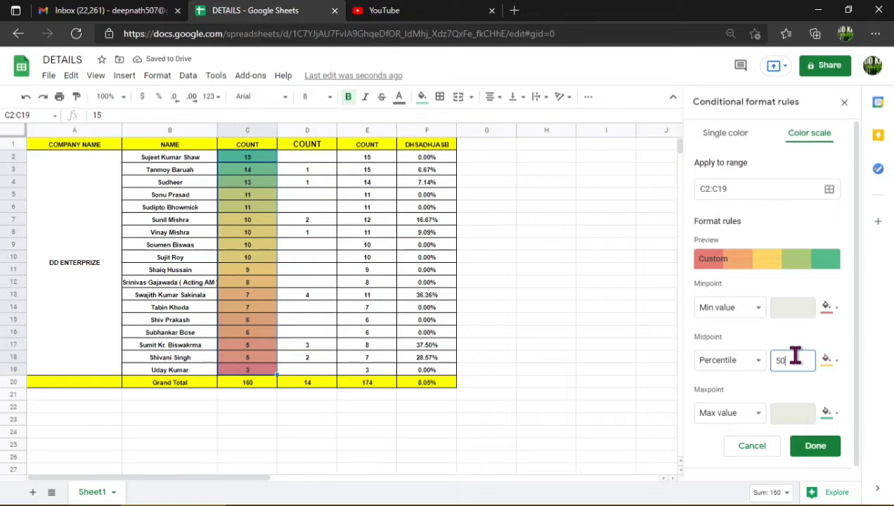
double_click(794, 357)
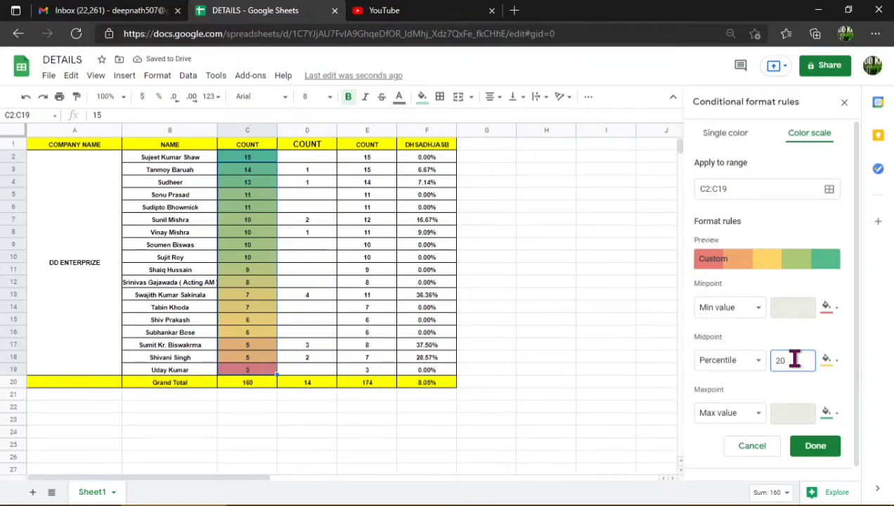
click(843, 104)
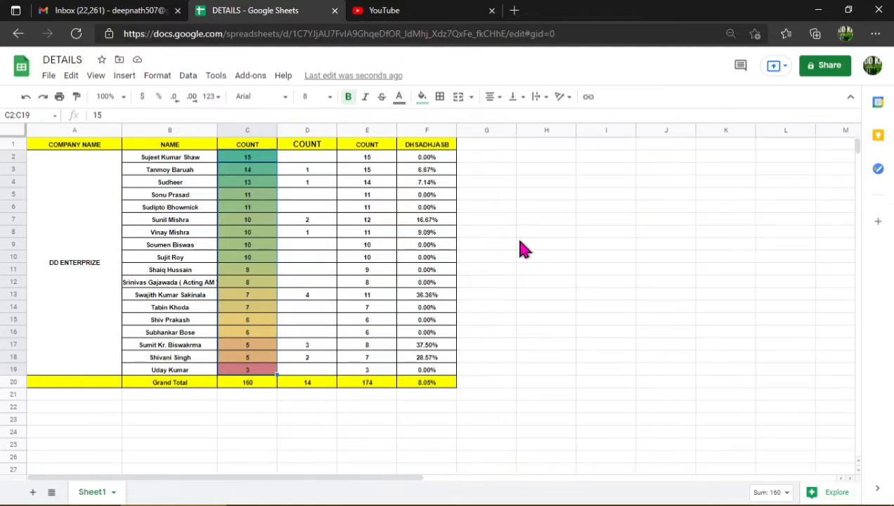
click(437, 233)
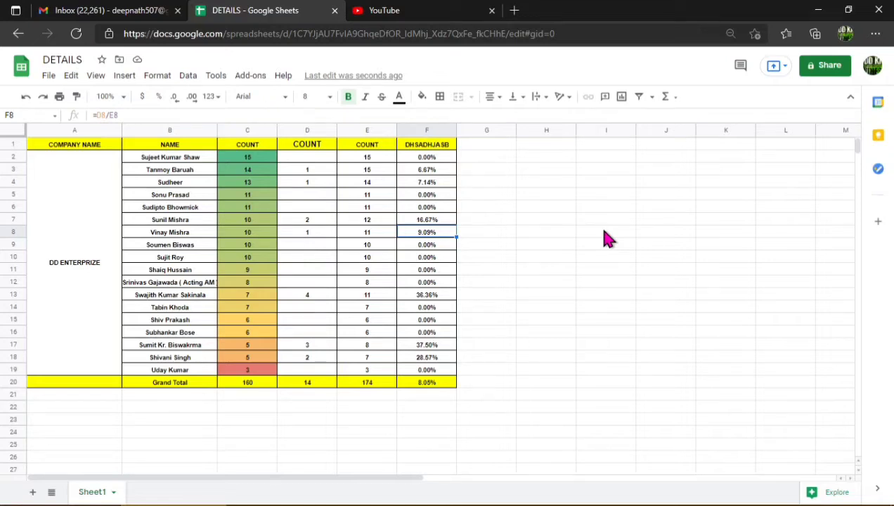
click(603, 235)
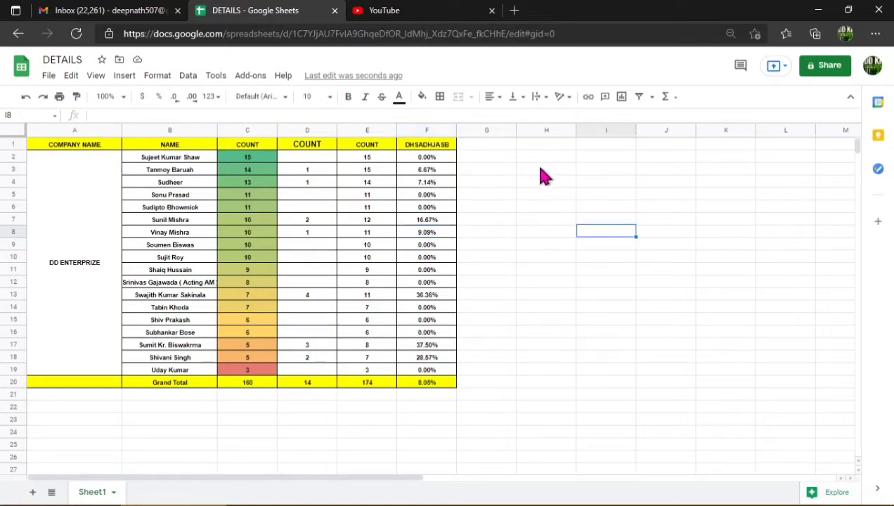
Enter the formula =C2+E2 in cell H2.
click(541, 163)
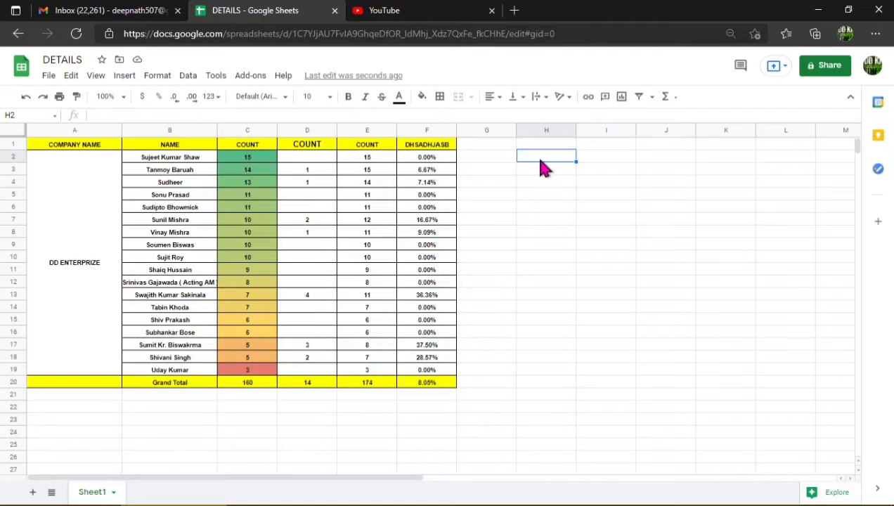
text(=E2)
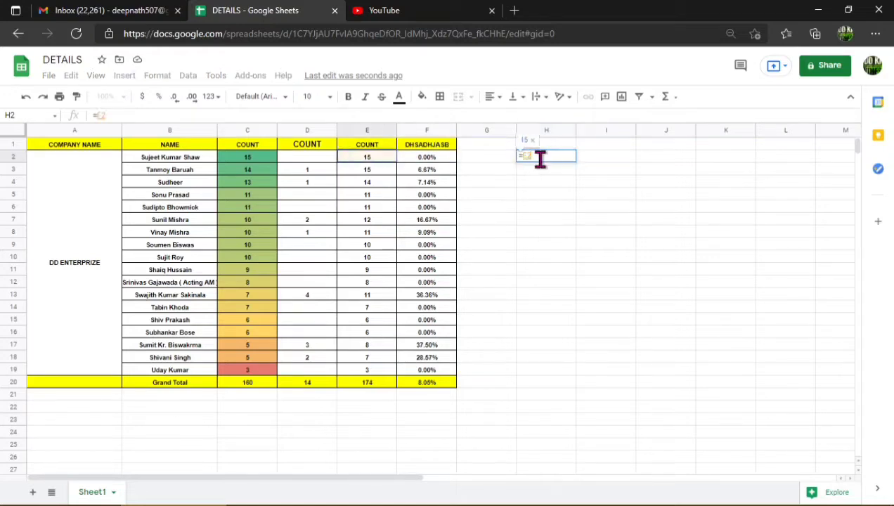
key(Right)
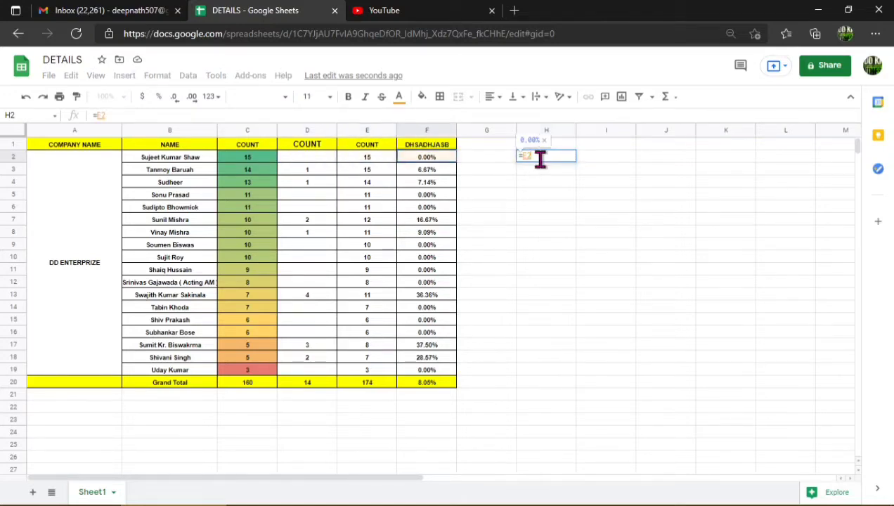
key(Left)
key(Left)
key(Left)
key(Left)
key(Right)
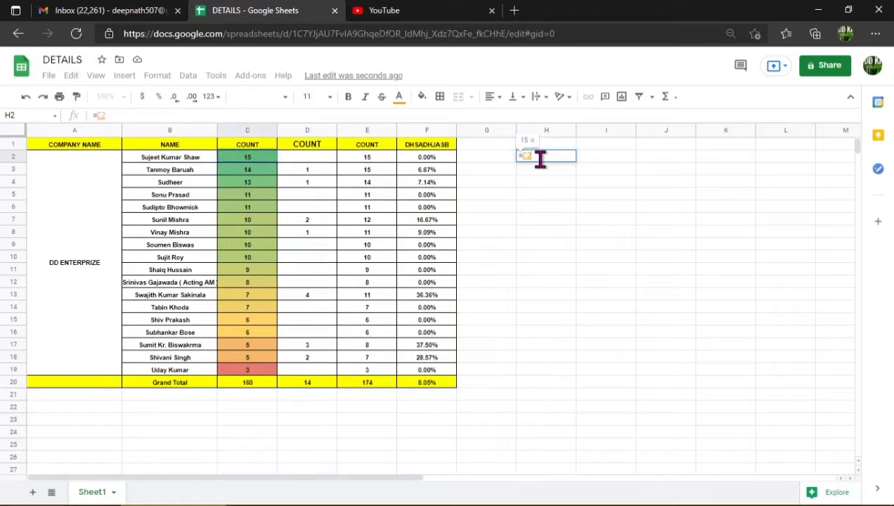
text(+)
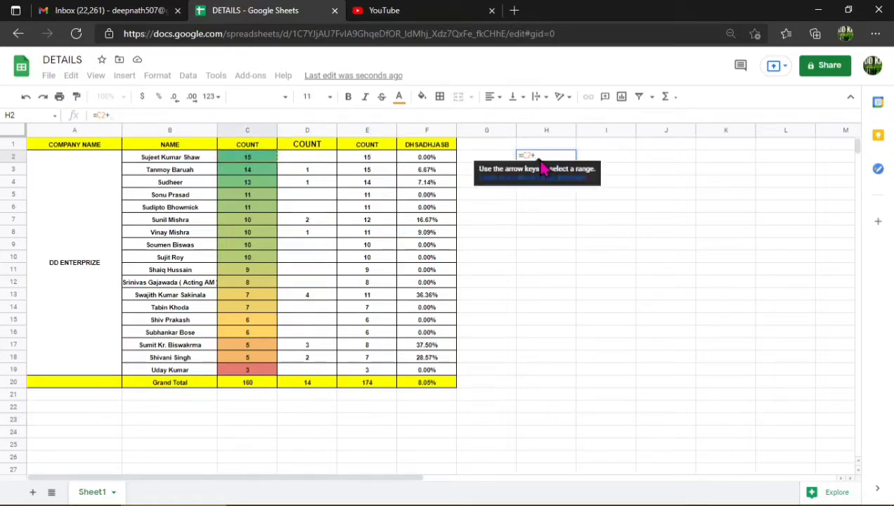
key(Left)
key(Left)
key(Left)
key(Left)
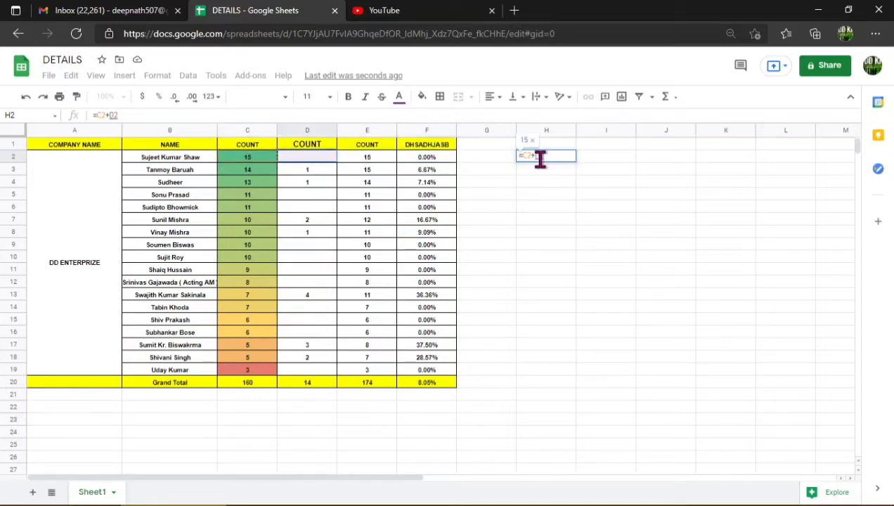
key(Right)
key(Return)
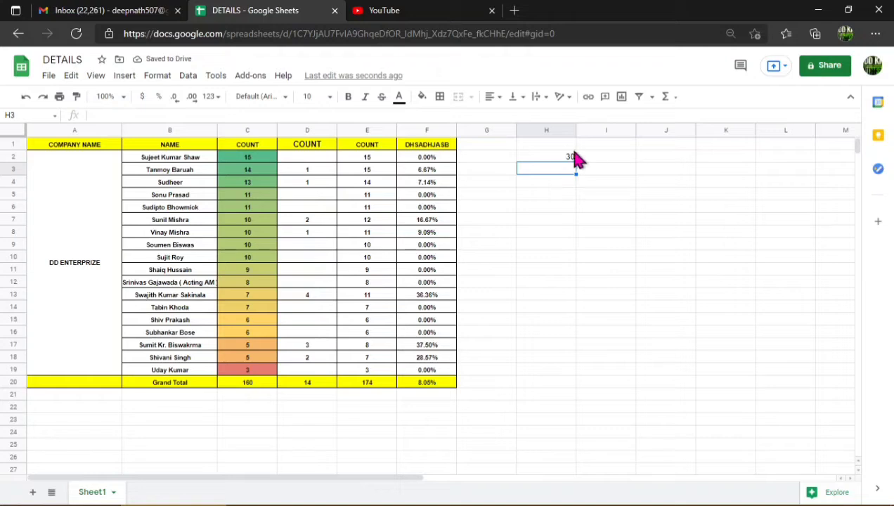
Clear cell H2 and enter the formula =C2+E2 in it again.
click(573, 160)
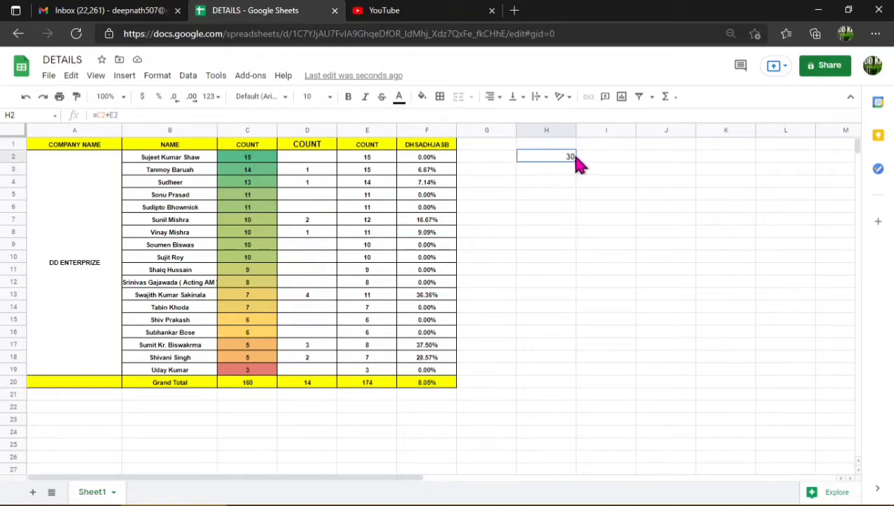
key(Delete)
text(=)
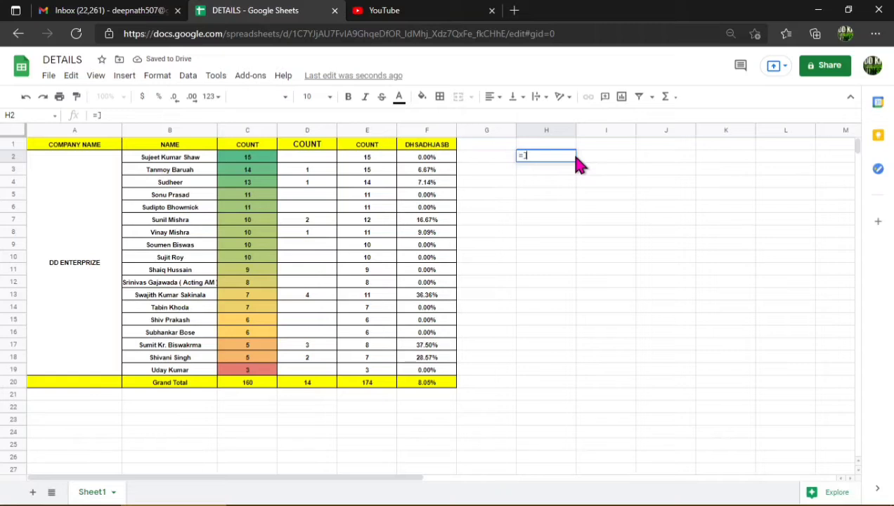
key(Left)
key(Left)
key(Left)
key(Left)
key(Left)
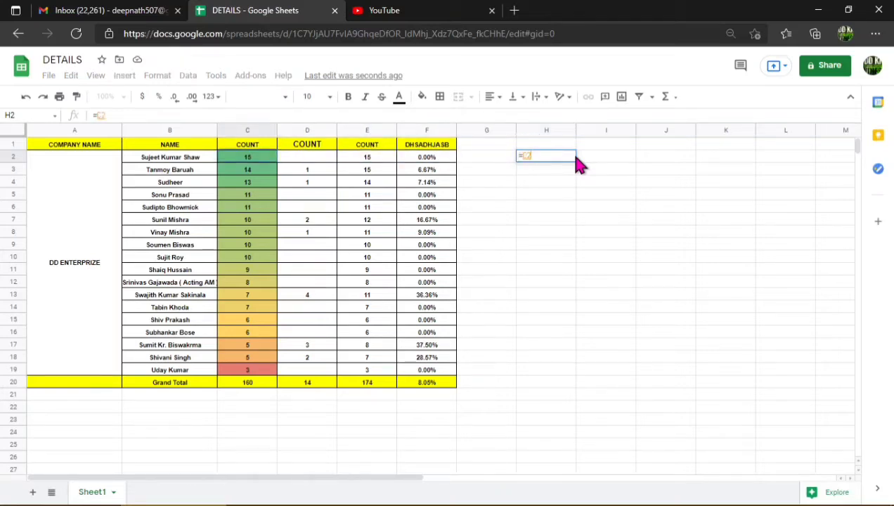
text(+)
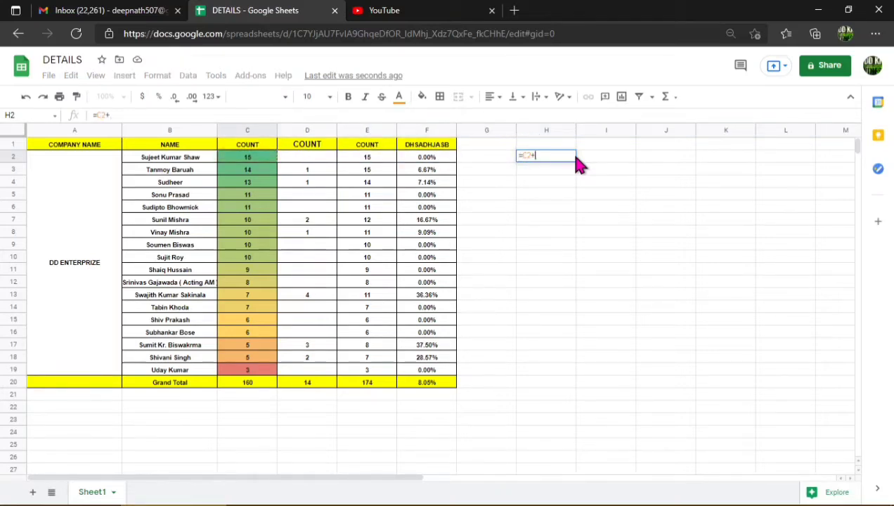
key(Left)
key(Left)
key(Left)
key(Return)
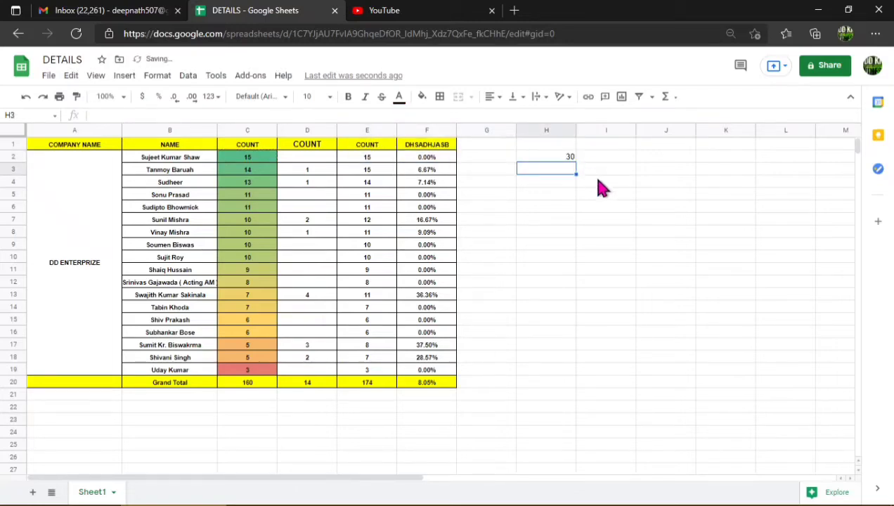
Fill the sum formula in H2 down through cell H20.
click(562, 156)
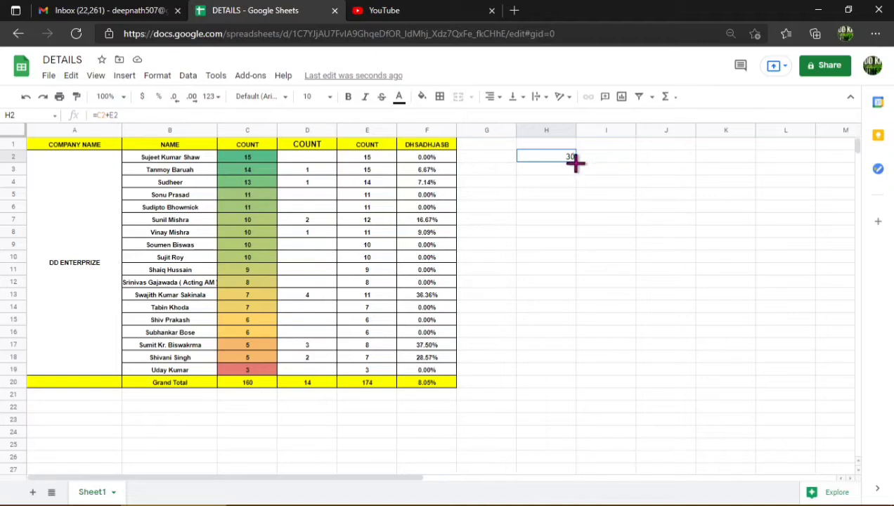
drag(575, 162, 594, 380)
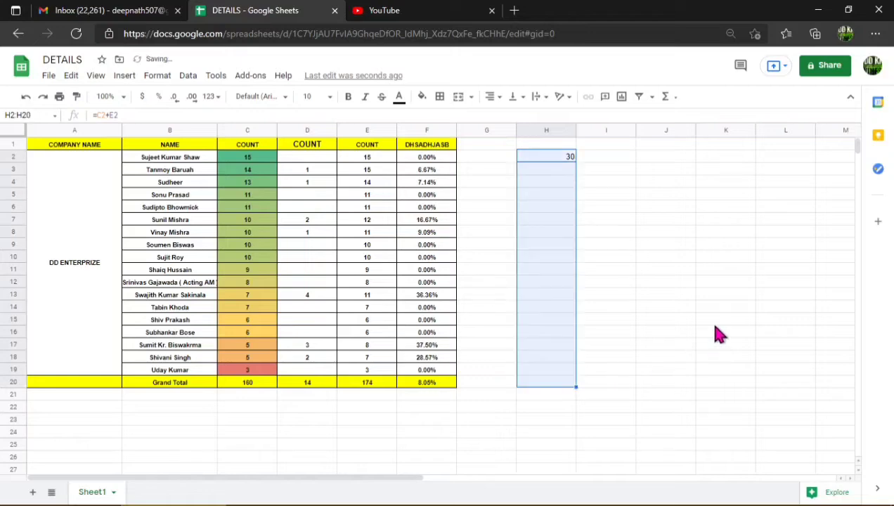
click(709, 244)
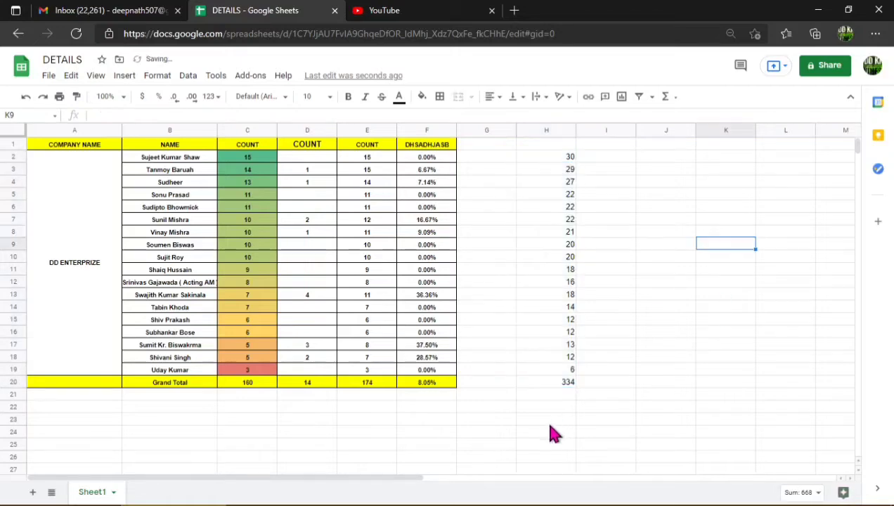
click(256, 173)
click(351, 174)
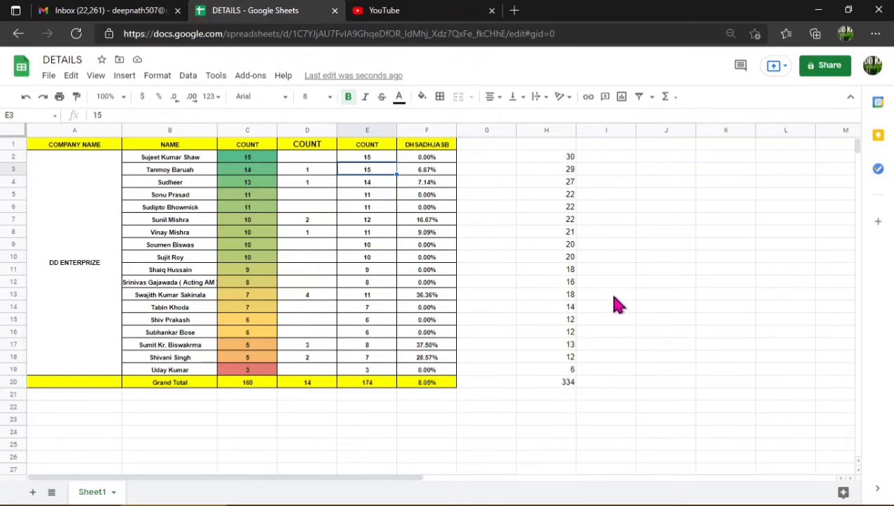
click(726, 220)
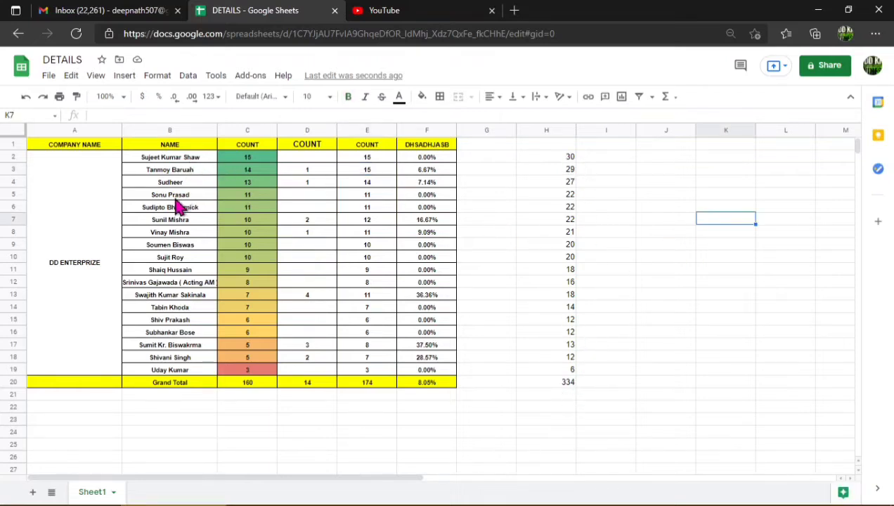
drag(199, 161, 194, 360)
click(235, 182)
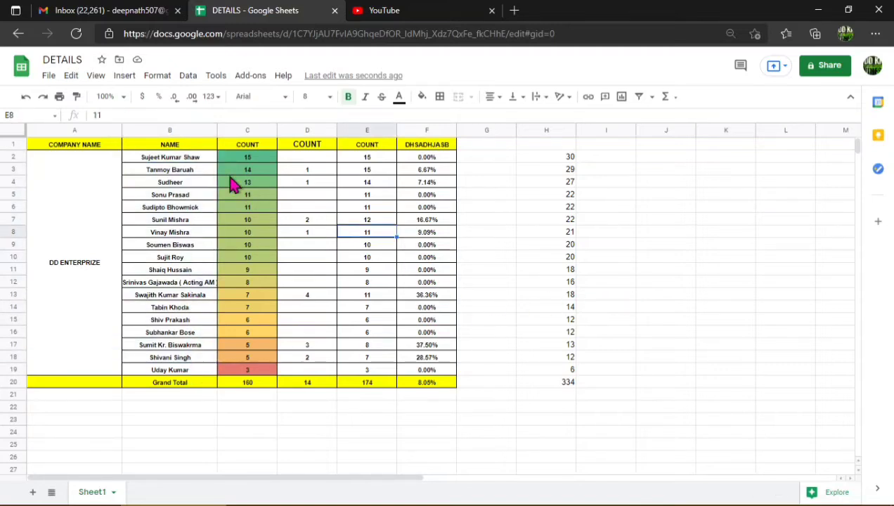
click(199, 164)
click(677, 157)
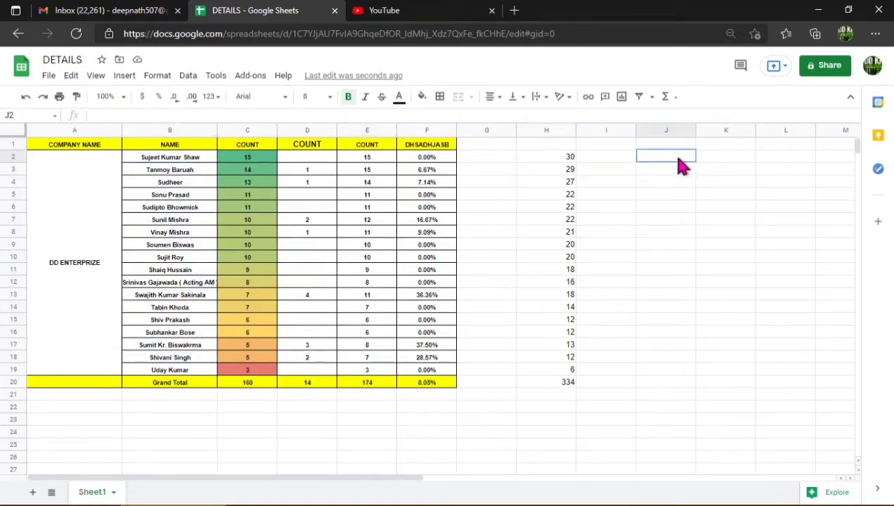
text(=)
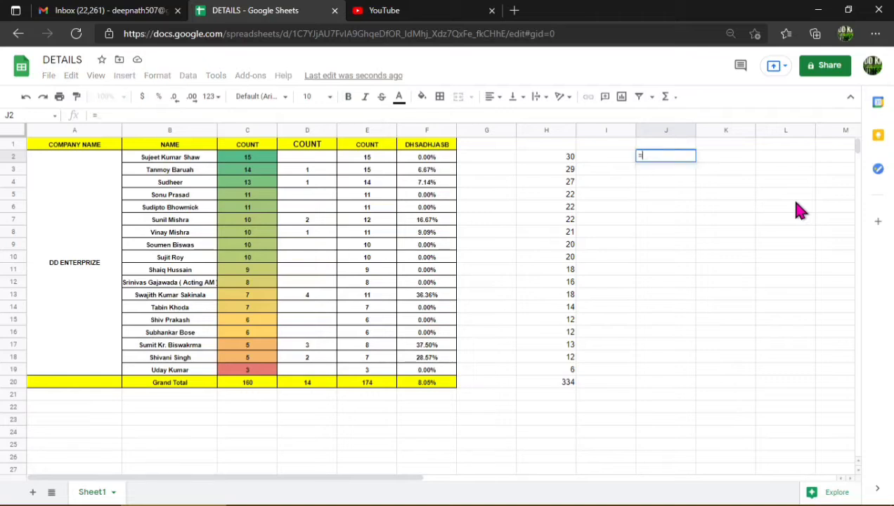
text(upper)
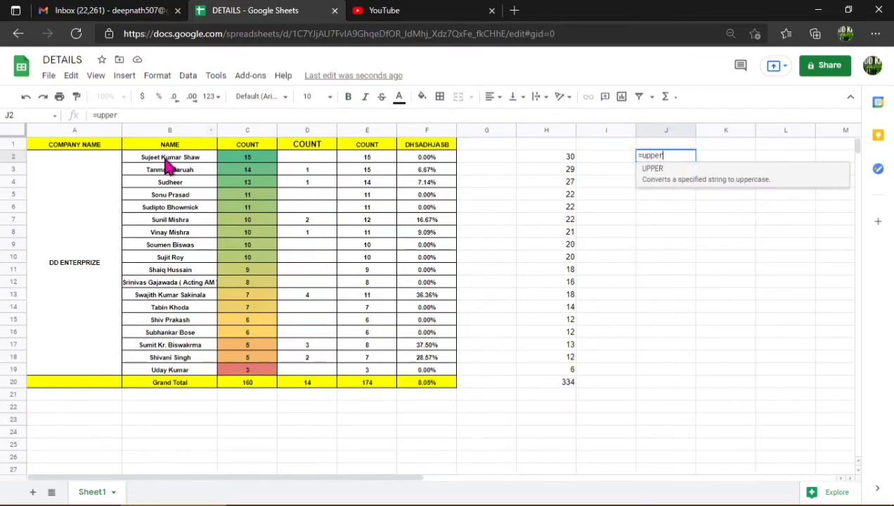
drag(170, 157, 180, 357)
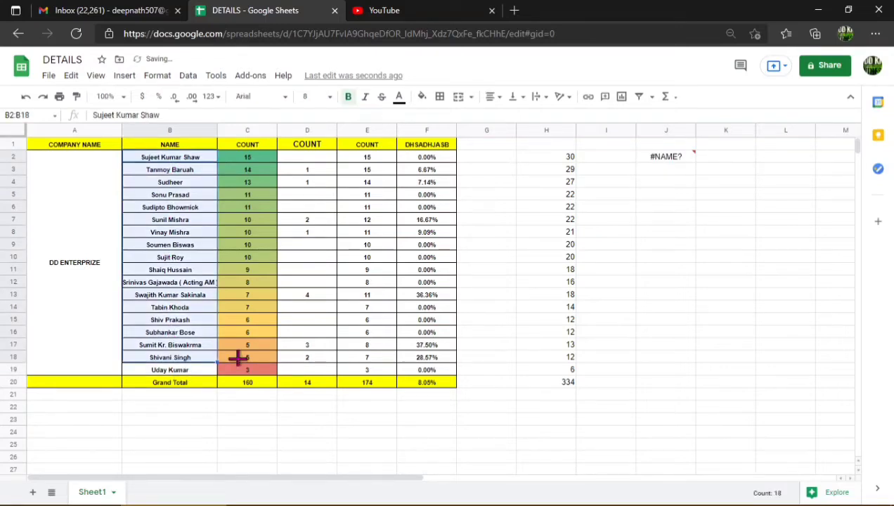
click(657, 163)
key(Delete)
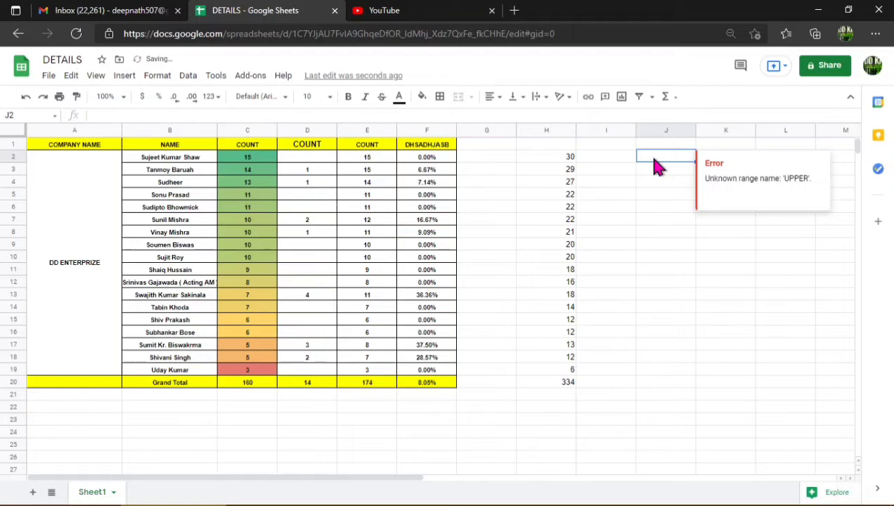
text(u)
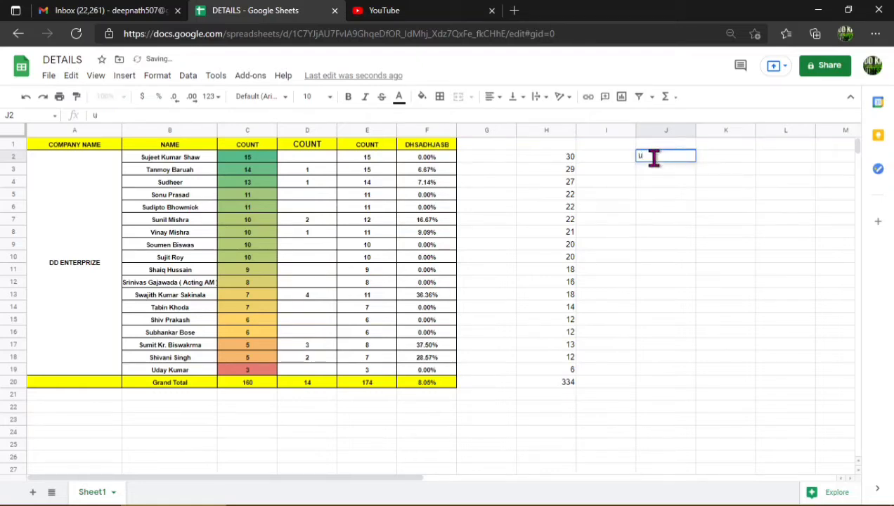
key(BackSpace)
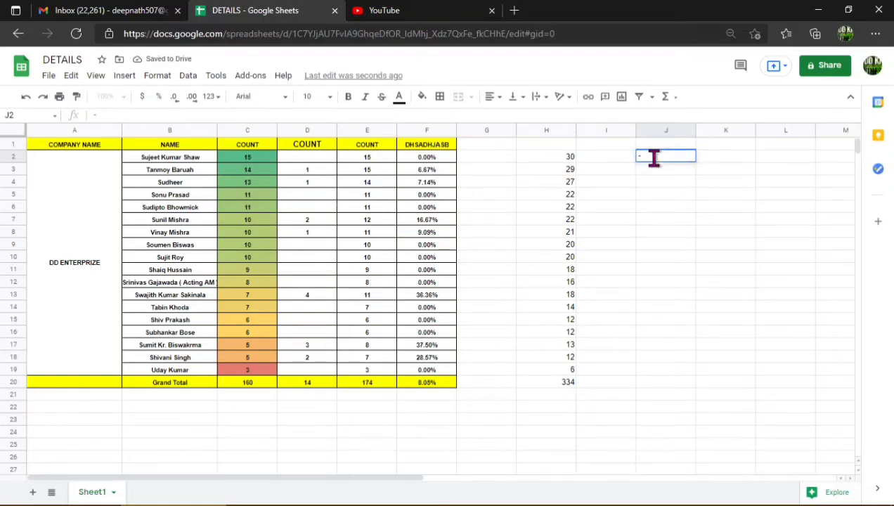
key(F12)
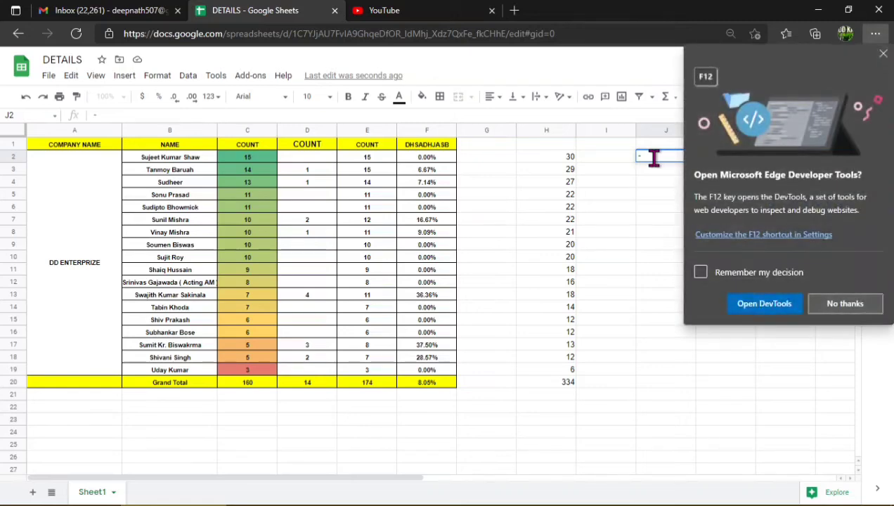
click(844, 304)
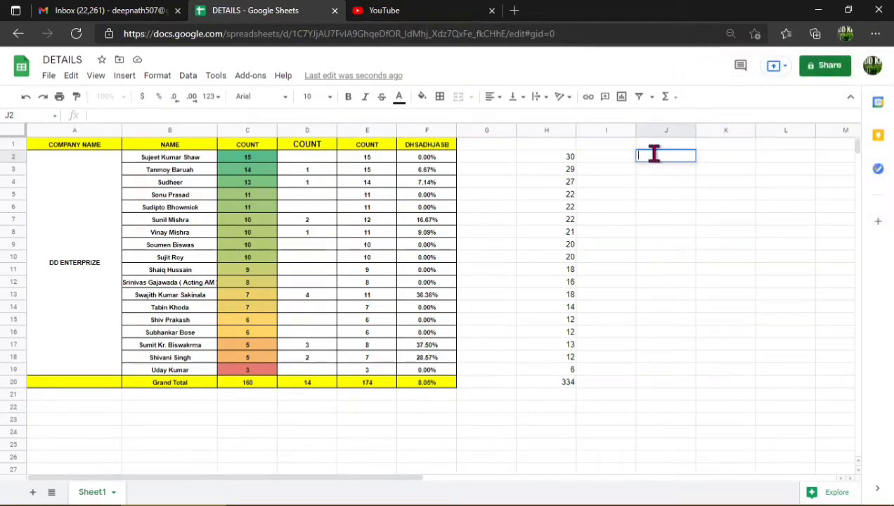
Enter the formula =UPPER(B2:B19) in cell J2.
text(=u)
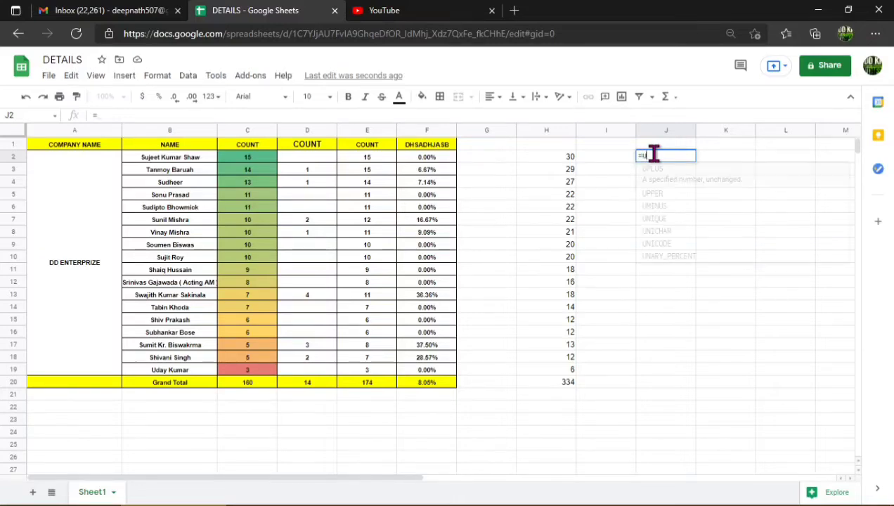
text(pper)
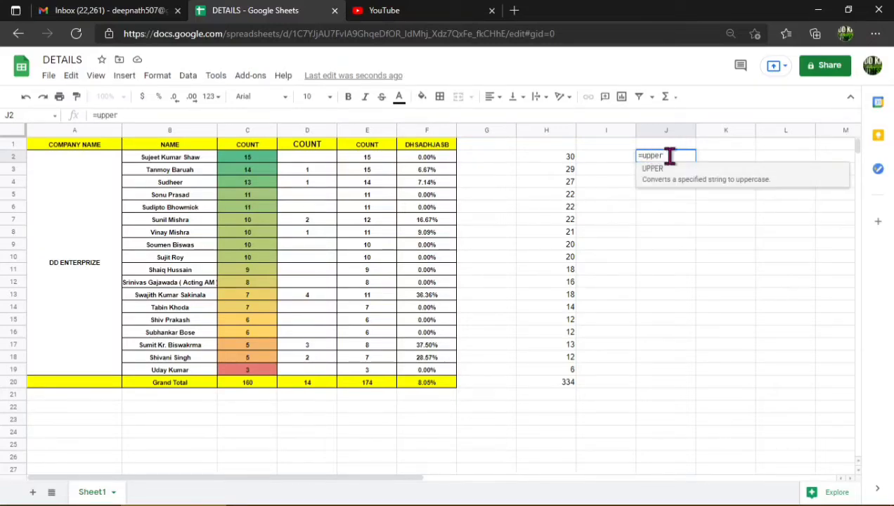
click(713, 176)
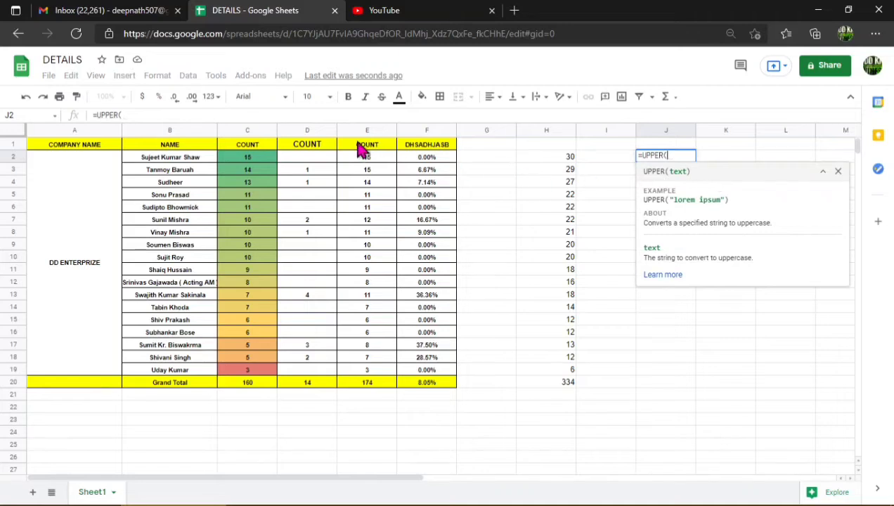
drag(195, 160, 187, 374)
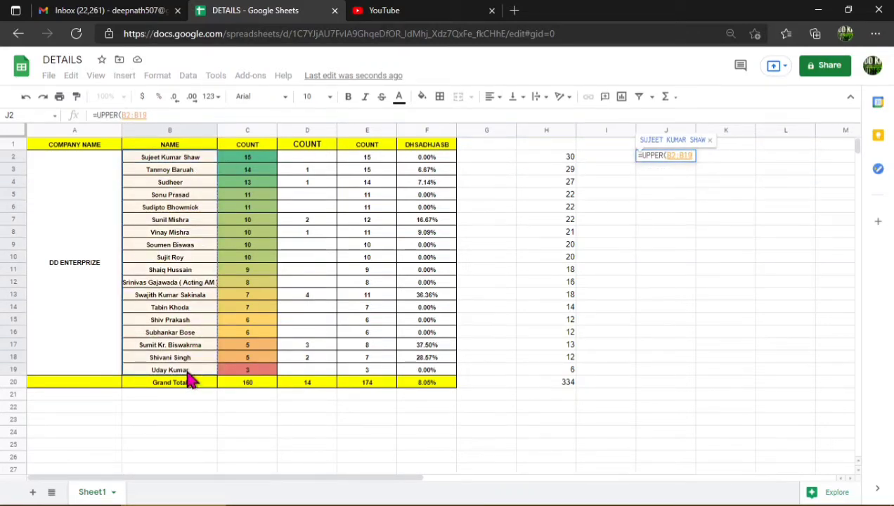
key(Return)
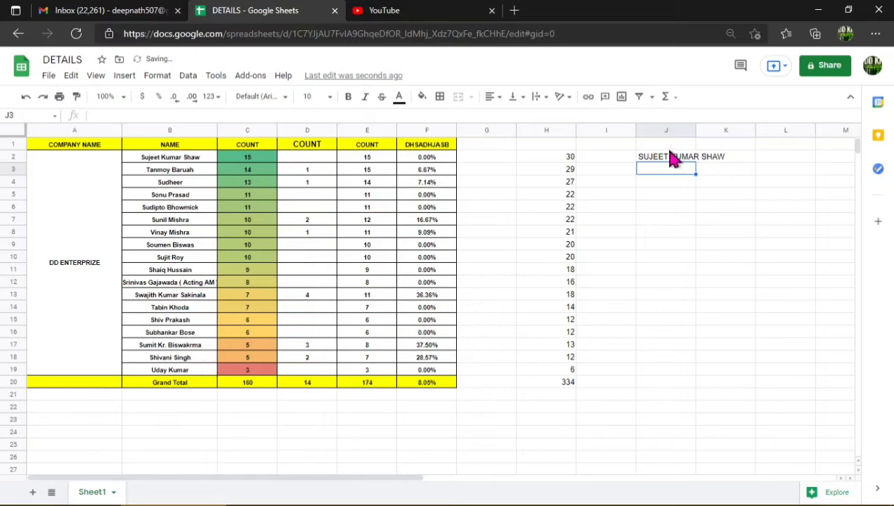
Fill the UPPER formula from J2 down through J20 and check the copied formula in J3.
click(669, 148)
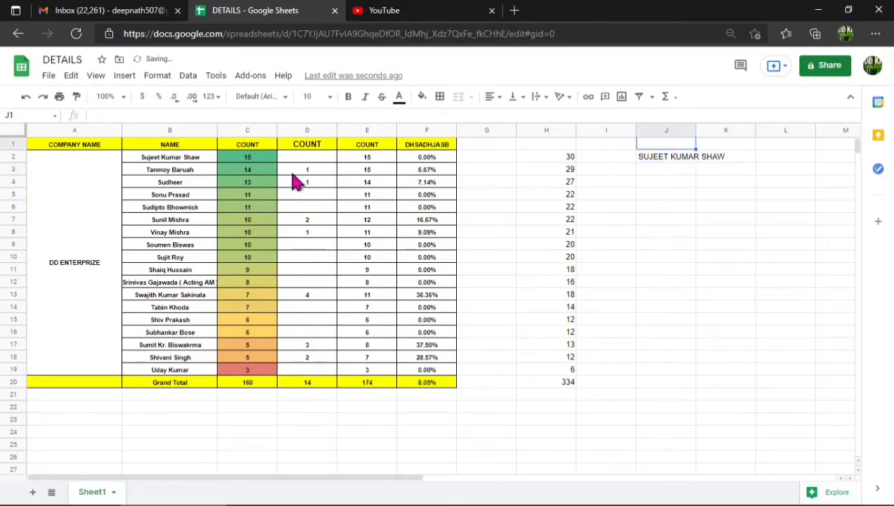
click(694, 163)
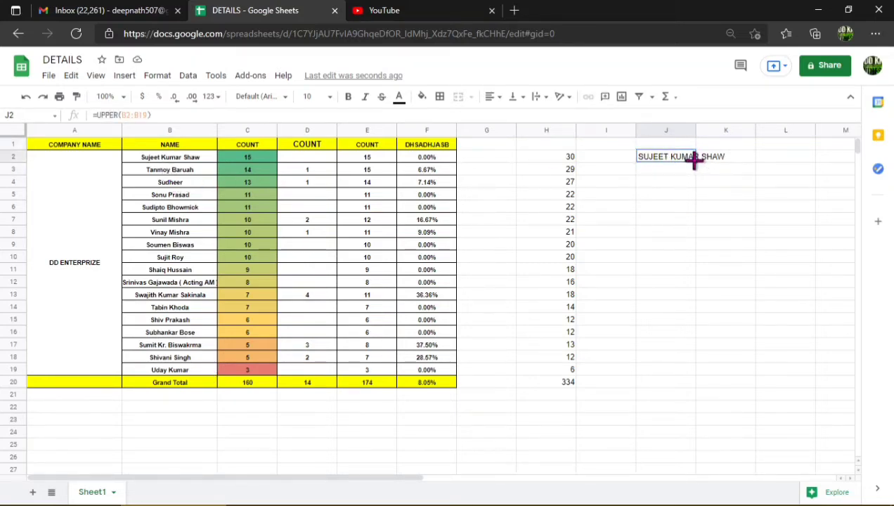
drag(694, 160, 709, 360)
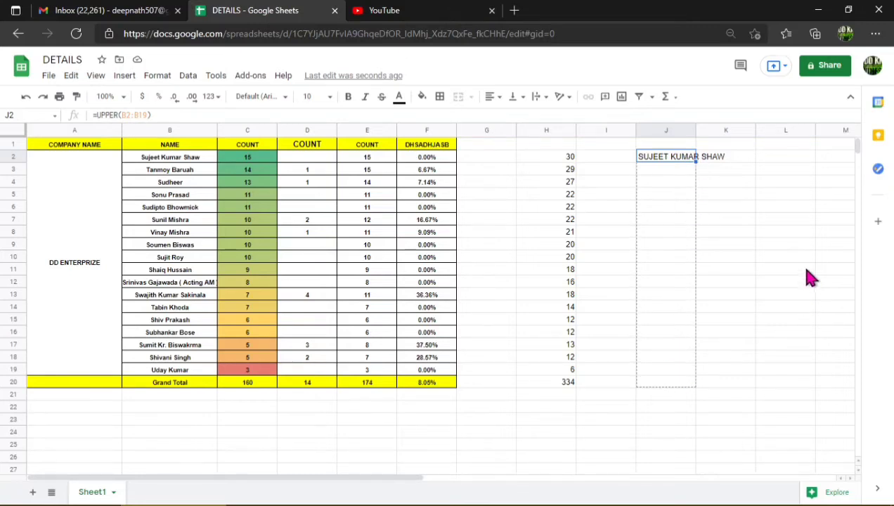
drag(809, 277, 807, 274)
click(784, 232)
drag(694, 127, 695, 127)
drag(766, 178, 761, 170)
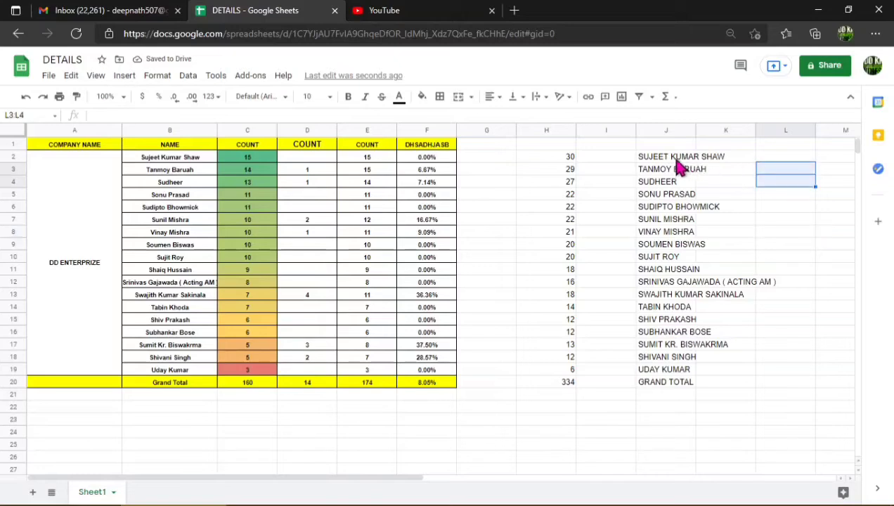
click(675, 159)
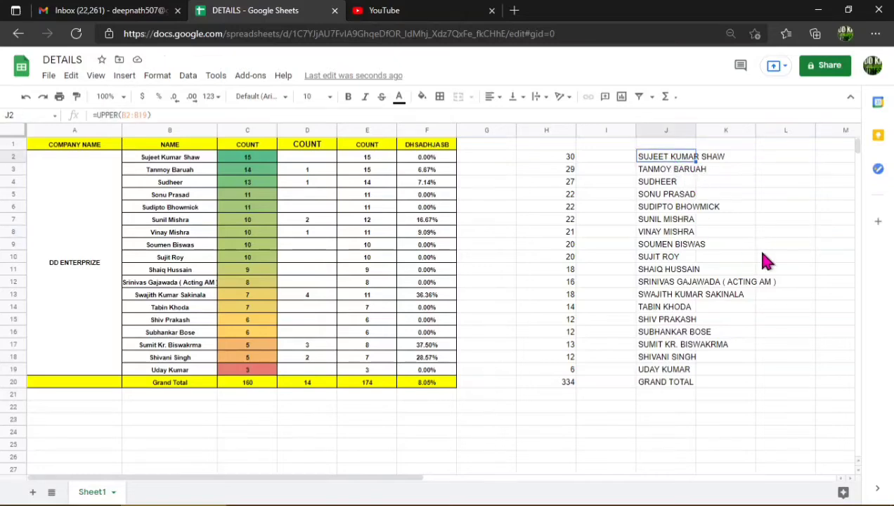
click(759, 246)
click(664, 174)
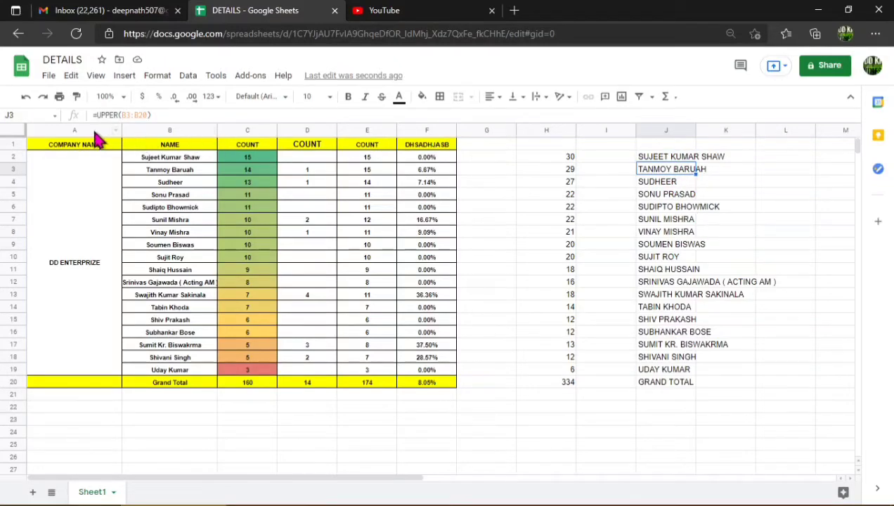
drag(801, 222, 786, 210)
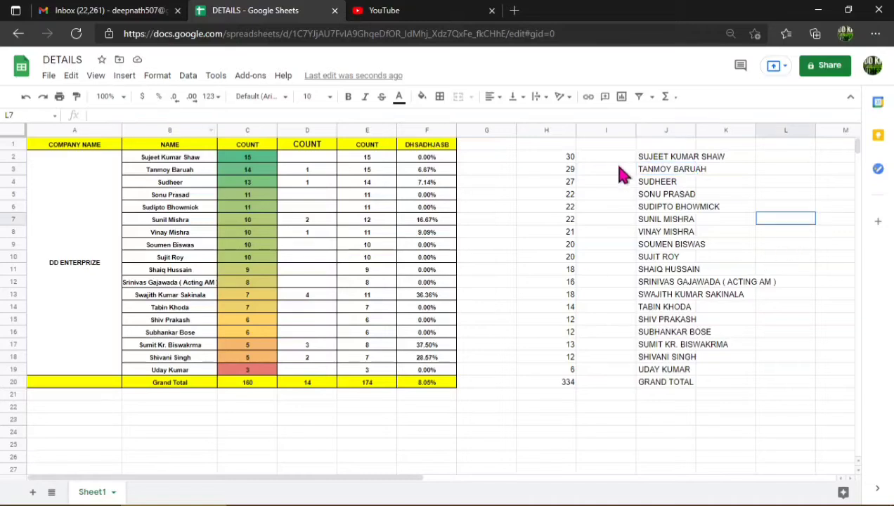
Copy the uppercase names in cells J2:J20.
drag(650, 146, 660, 194)
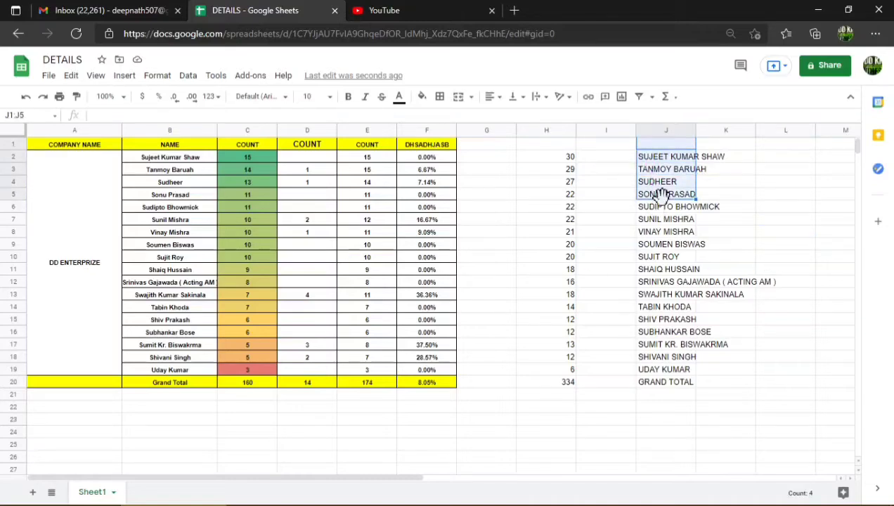
drag(805, 179, 769, 171)
drag(670, 159, 685, 389)
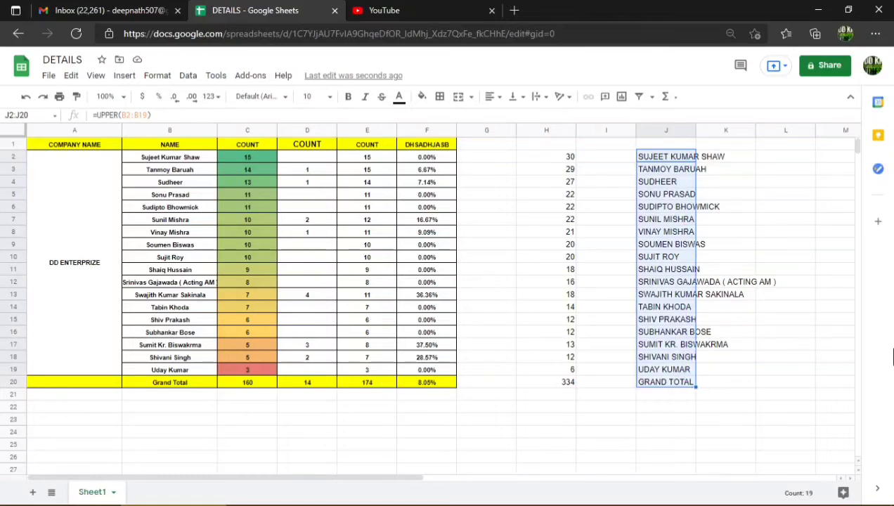
key(ctrl+c)
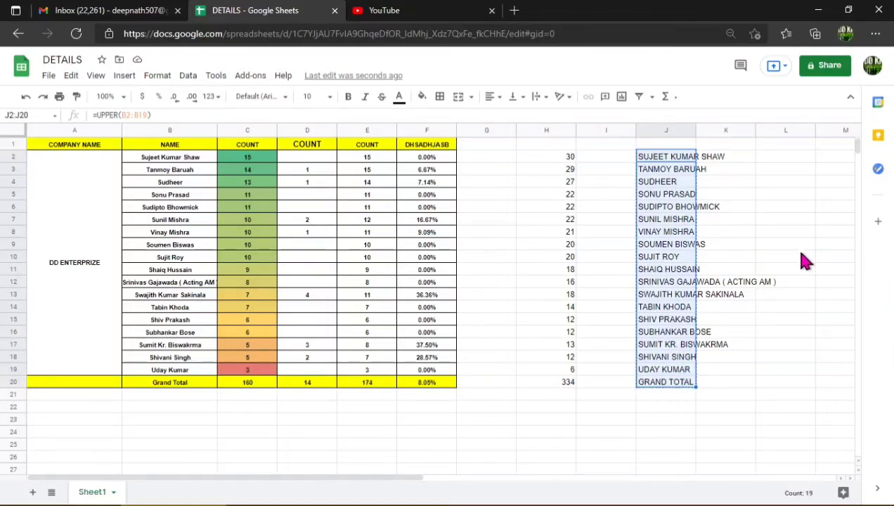
Paste the copied names as values only into column O, starting at cell O2.
click(753, 264)
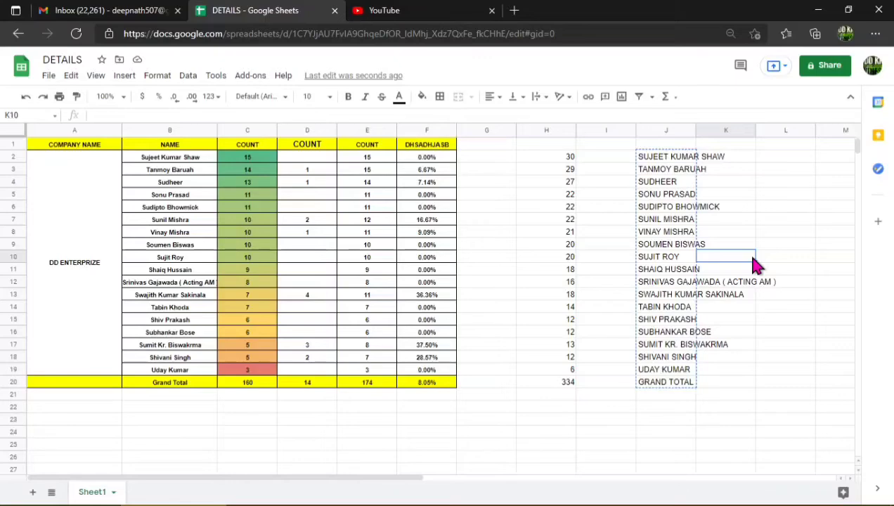
key(Right)
key(Right)
key(Right)
key(Right)
key(Right)
key(Right)
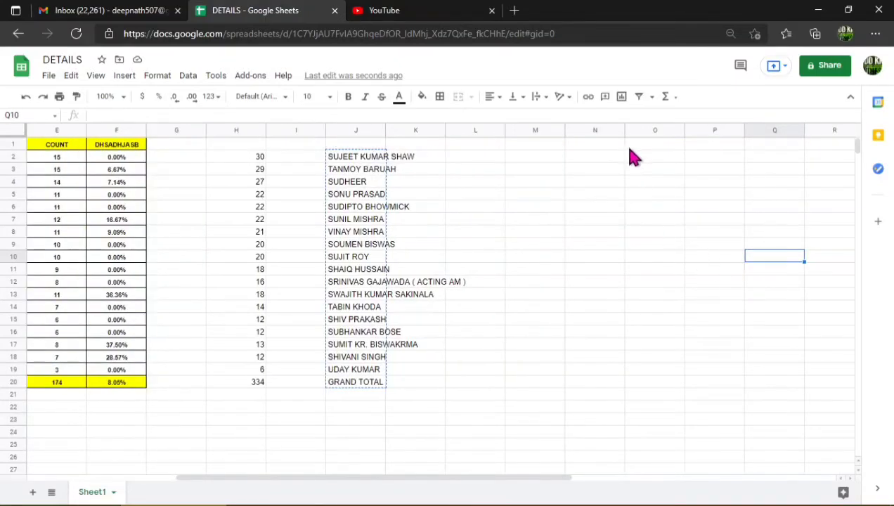
click(633, 157)
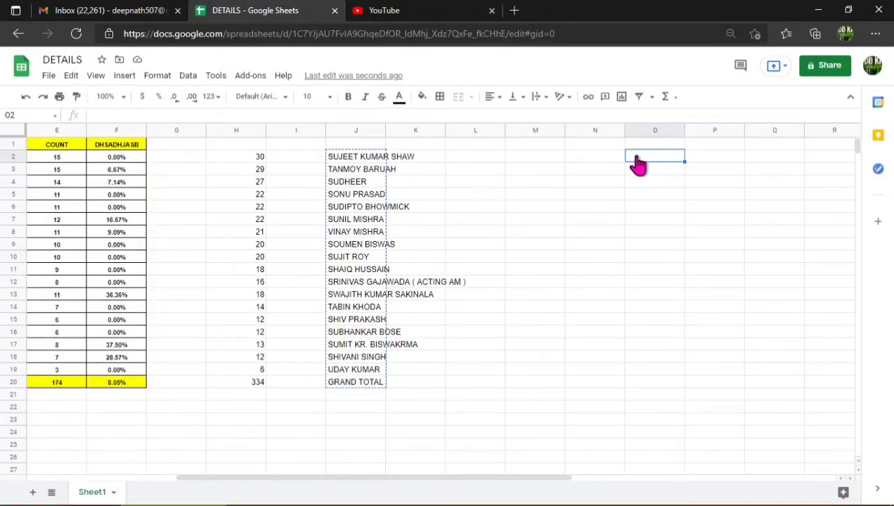
right_click(638, 163)
mouse_move(642, 160)
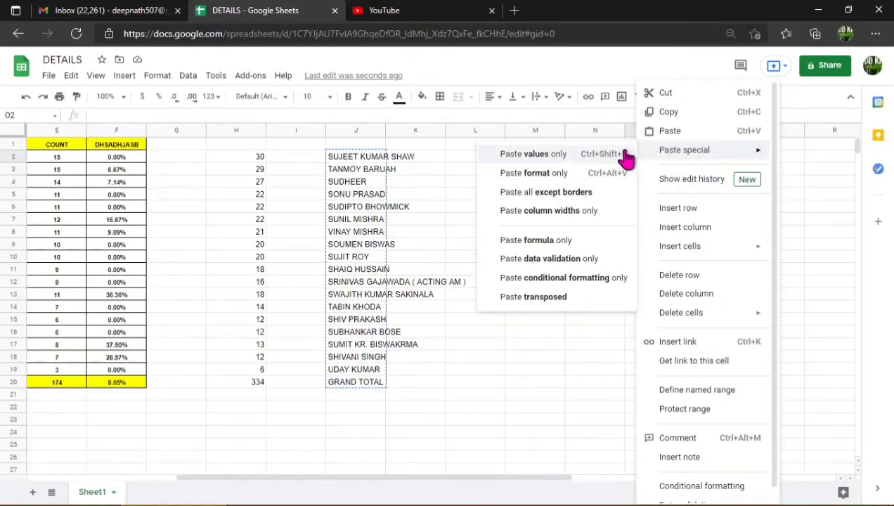
click(538, 157)
Widen column O so that the longest pasted name fits within it.
click(707, 153)
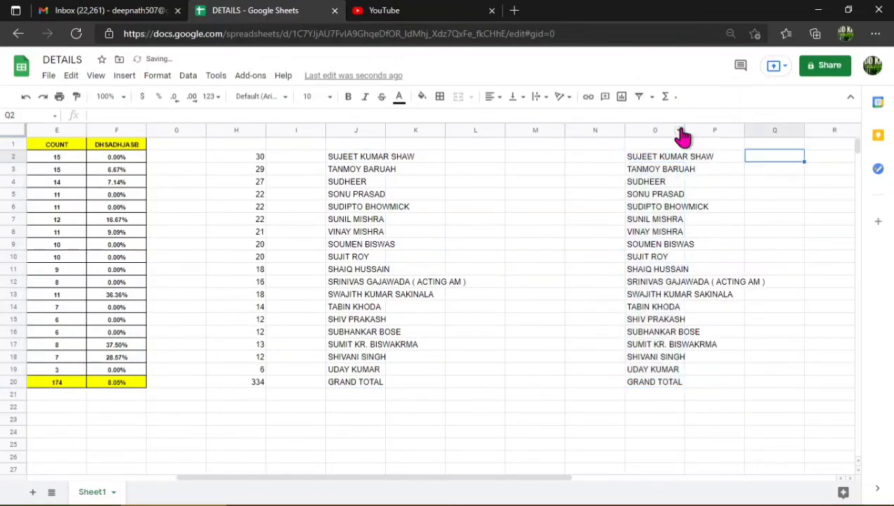
right_click(678, 131)
click(602, 203)
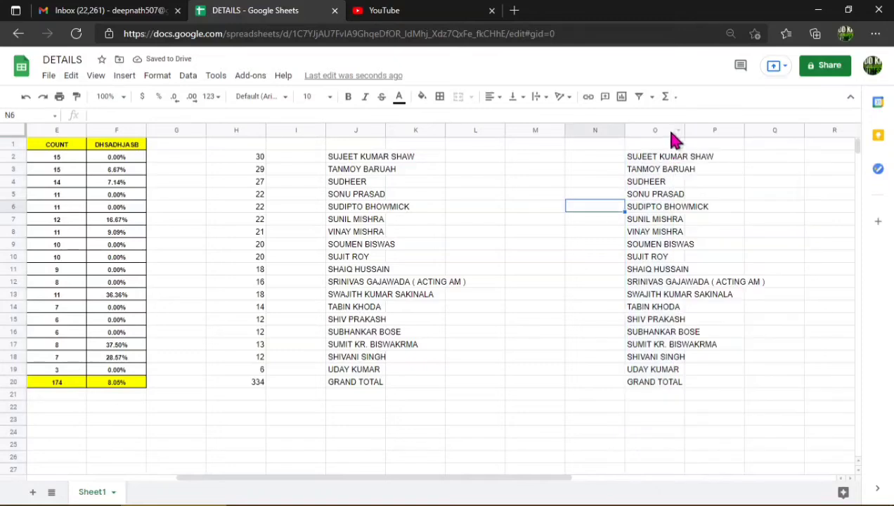
drag(683, 129, 766, 191)
click(794, 195)
Compare the contents of O2 with the source cell J2 and review the paste special options for the copied range.
click(680, 160)
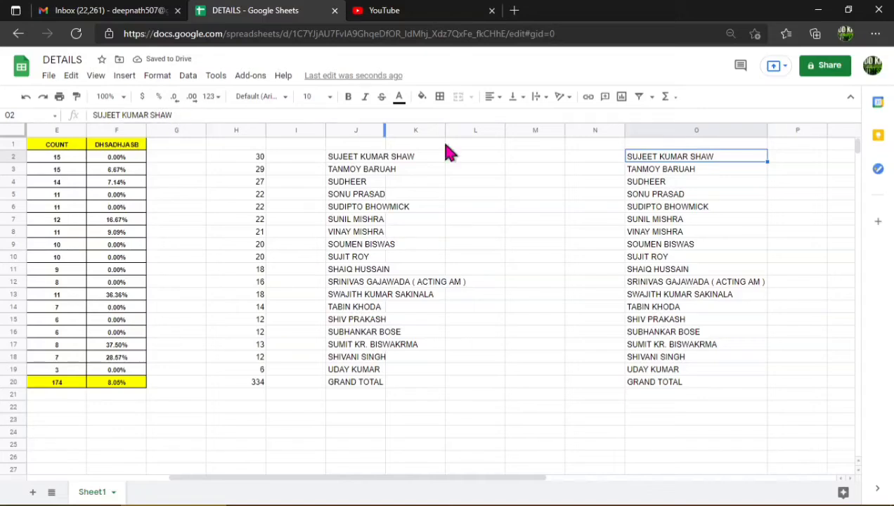
click(344, 158)
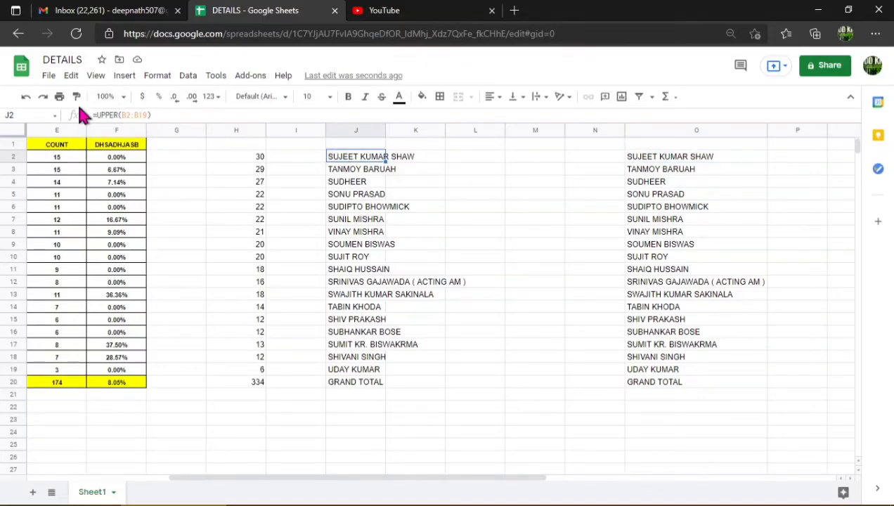
drag(365, 163, 385, 384)
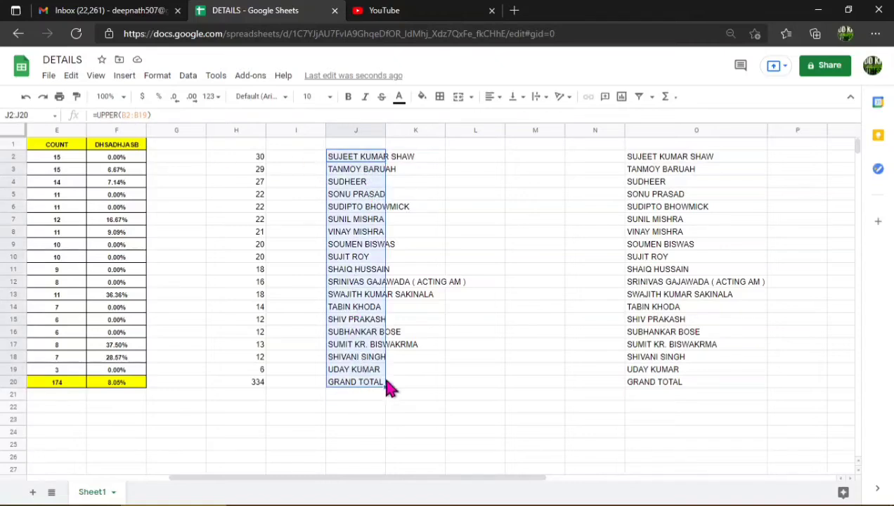
click(554, 295)
key(shift+Up)
right_click(654, 183)
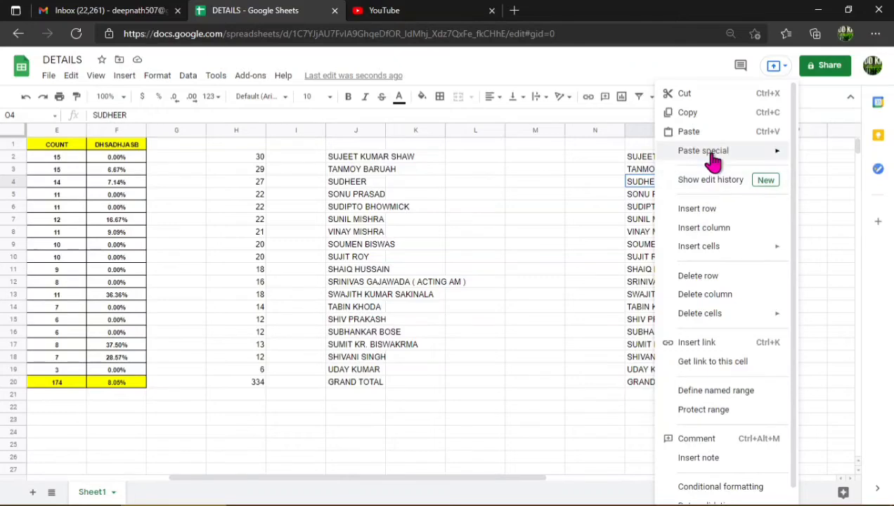
mouse_move(706, 151)
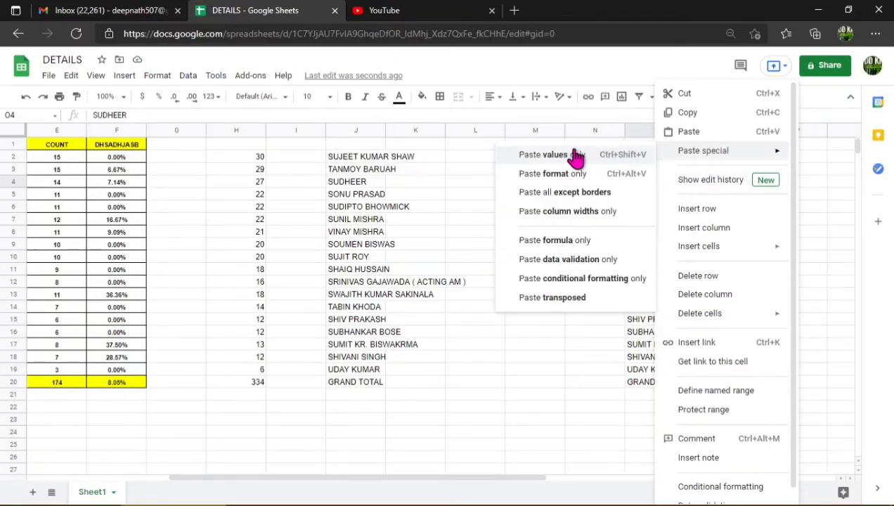
click(573, 370)
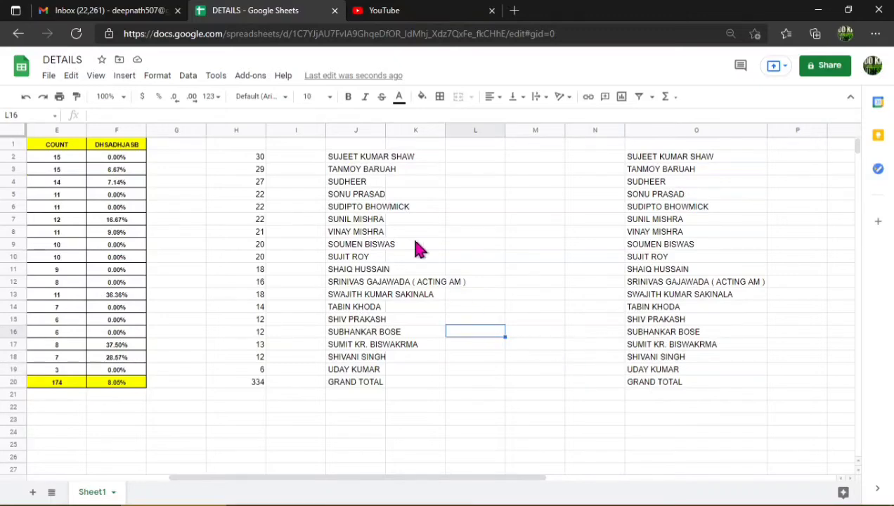
drag(352, 158, 505, 215)
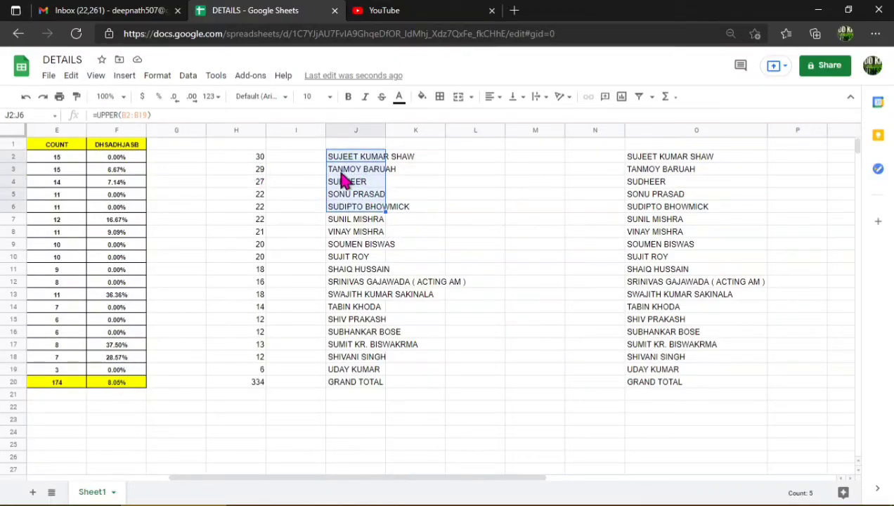
click(535, 161)
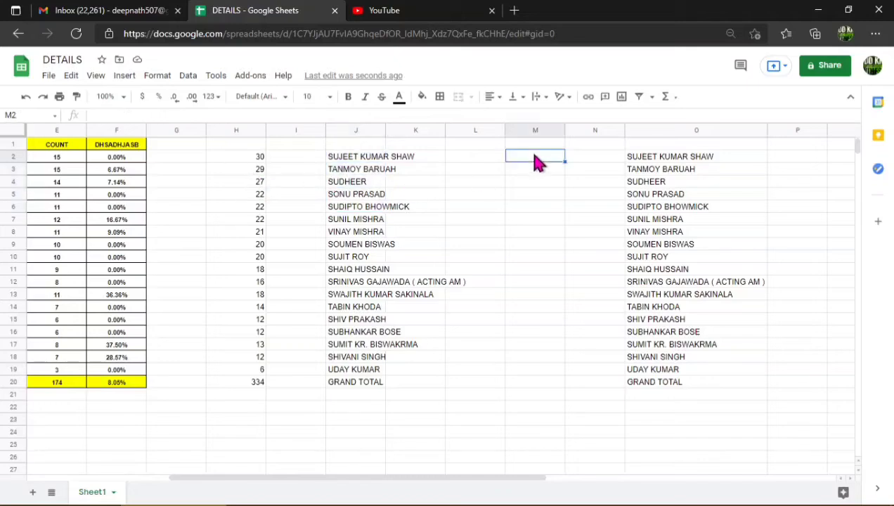
text(=sum)
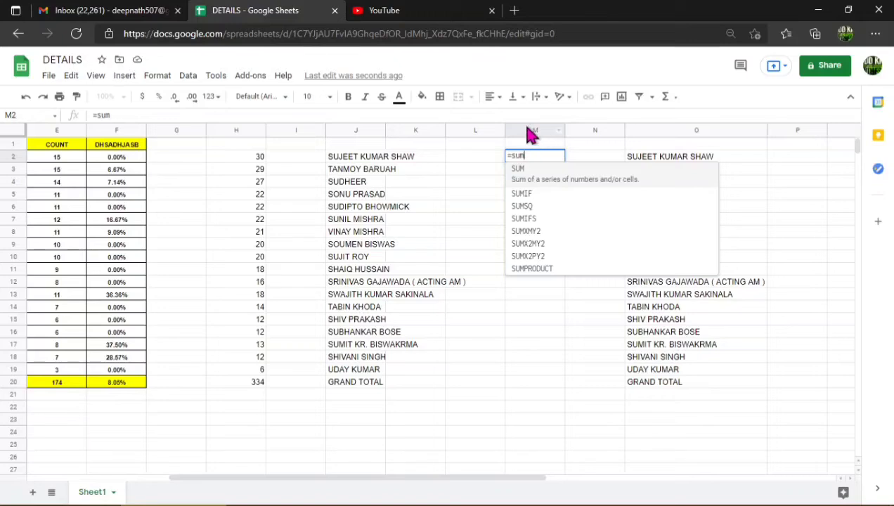
click(239, 158)
drag(245, 186, 248, 372)
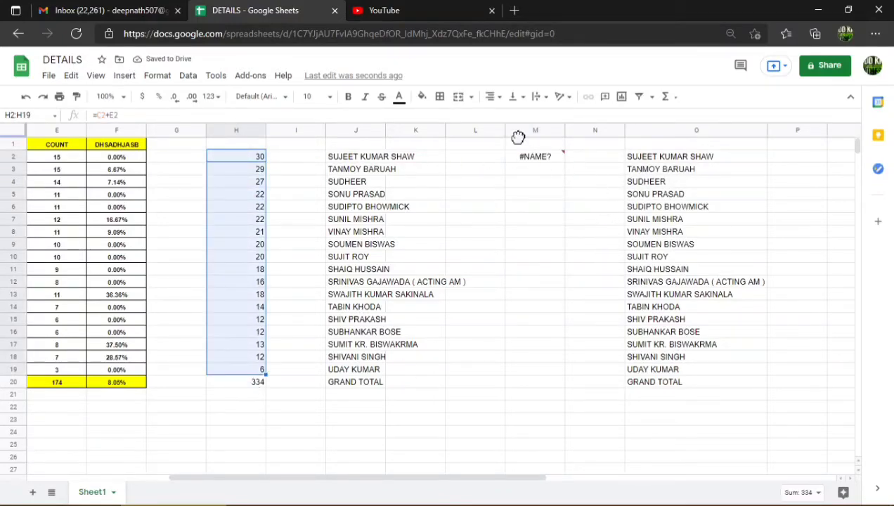
click(538, 160)
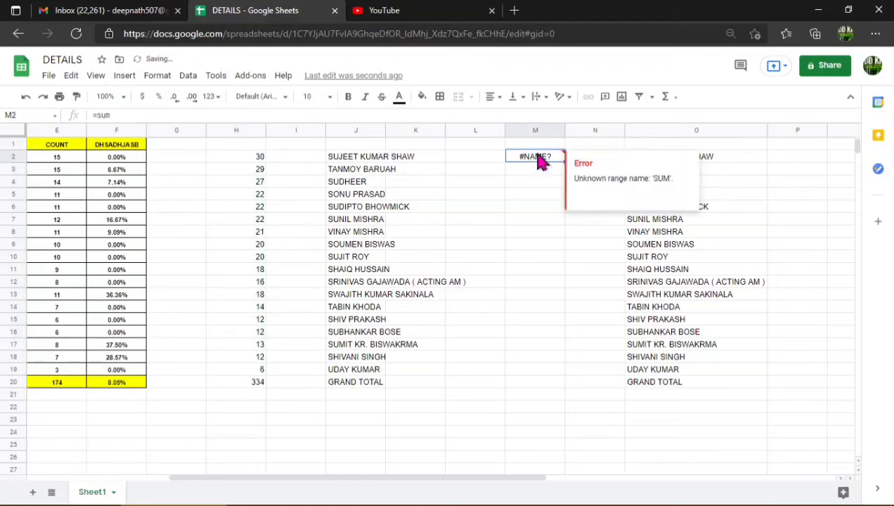
key(Delete)
Enter the formula =SUM(H2:H19) in cell M2 and check its result against the total of the selected range H2:H19.
double_click(538, 154)
text(=sum)
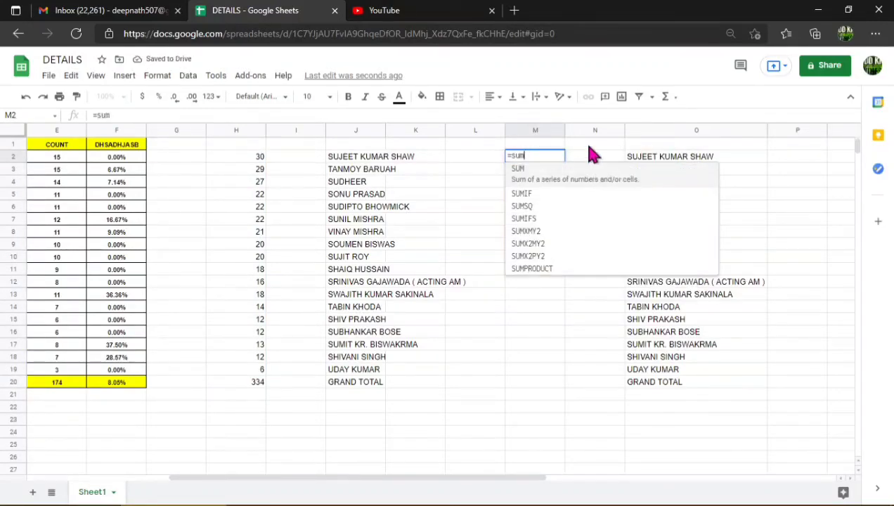
click(561, 179)
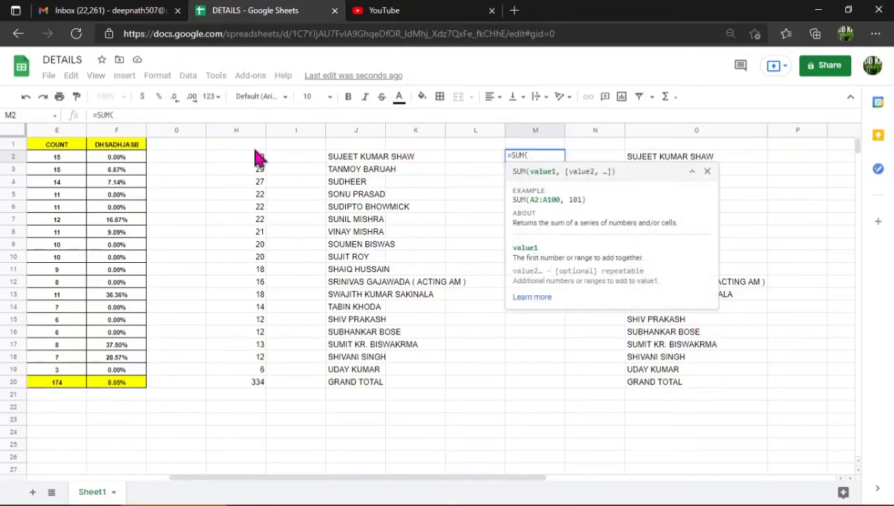
drag(255, 160, 258, 378)
key(Return)
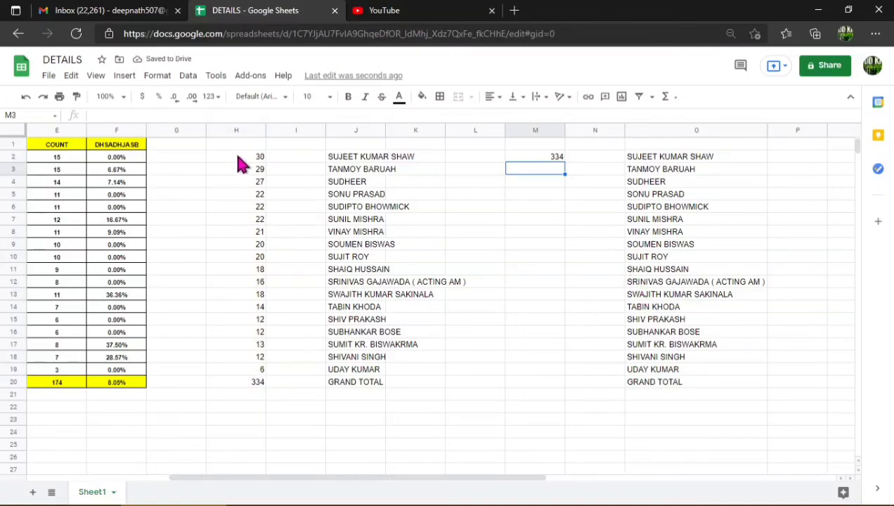
drag(243, 163, 260, 371)
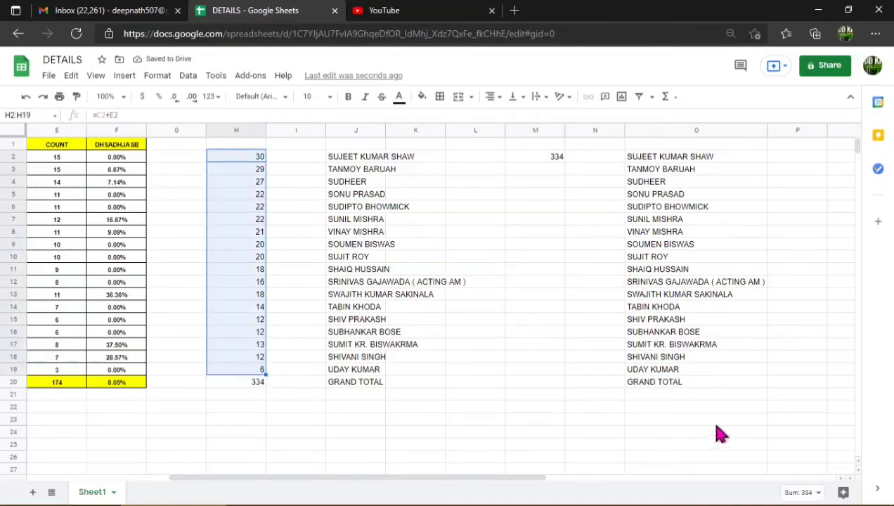
click(546, 148)
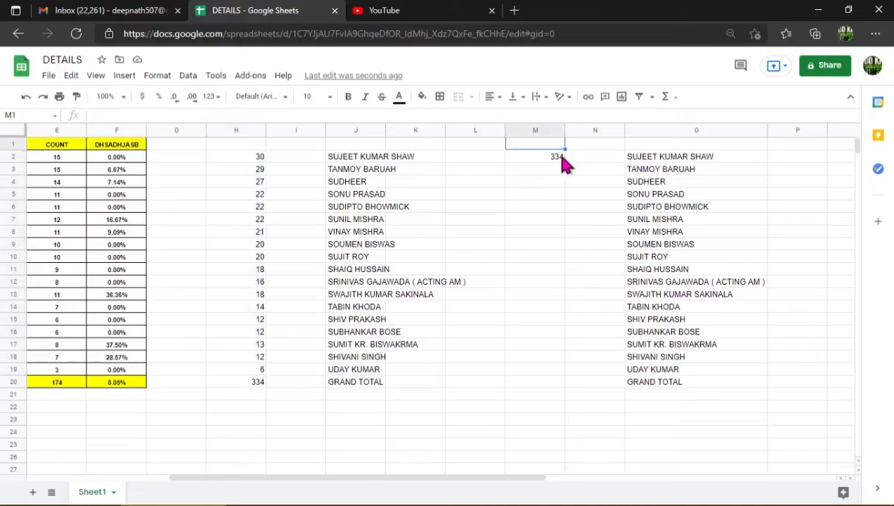
click(524, 225)
text(=sum)
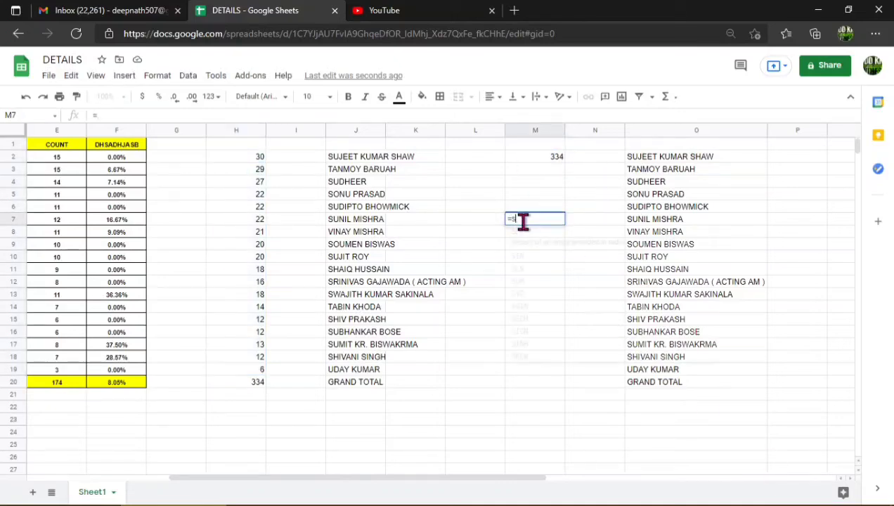
key(Down)
key(Down)
key(Down)
key(Down)
key(Down)
key(Down)
key(Down)
key(Down)
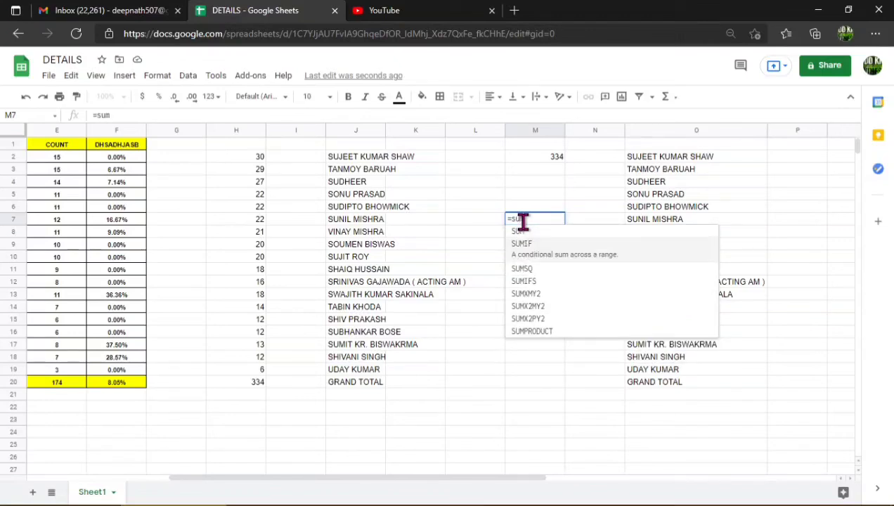
key(Up)
key(Up)
key(Up)
key(Up)
key(Up)
key(Up)
key(Up)
key(BackSpace)
key(BackSpace)
key(BackSpace)
key(BackSpace)
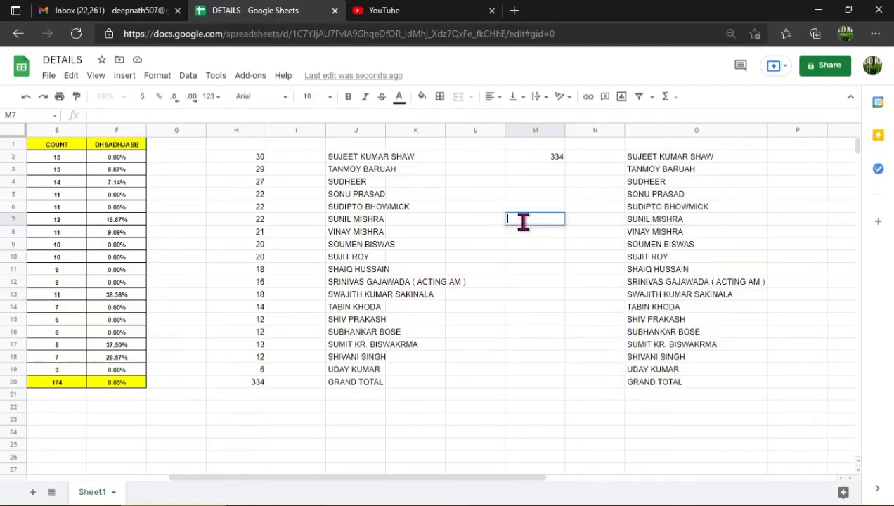